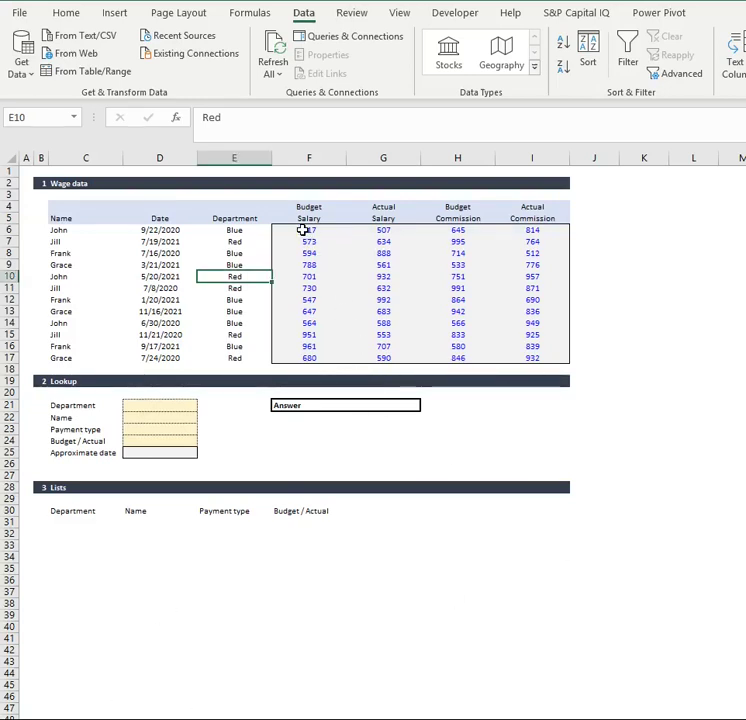
Step: Examine the wage data's amounts, departments, names, headings and dates together with the Budget / Actual and Approximate date lookup cells
left_click_drag(302, 228, 533, 360)
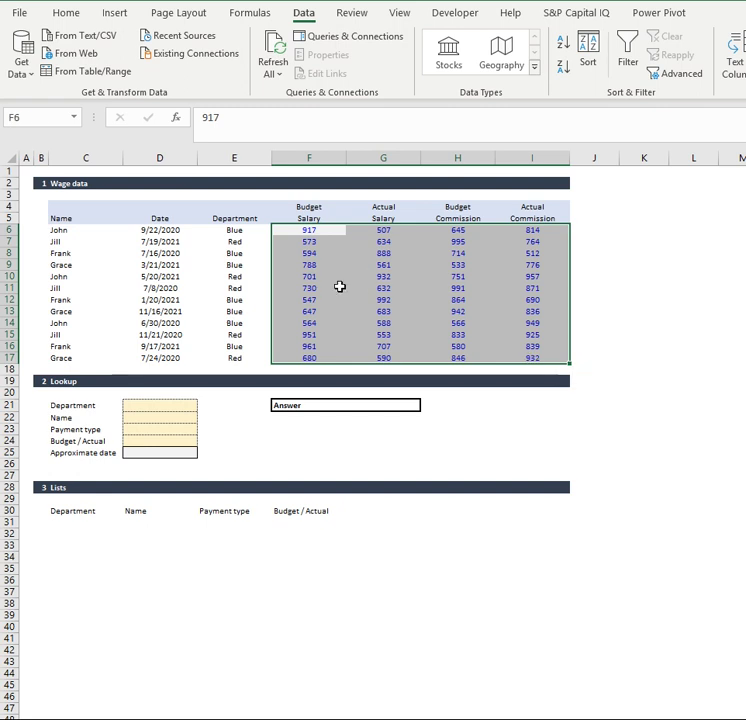
left_click(373, 291)
left_click_drag(235, 229, 228, 353)
left_click_drag(60, 230, 80, 358)
left_click_drag(303, 216, 594, 217)
left_click_drag(341, 208, 526, 205)
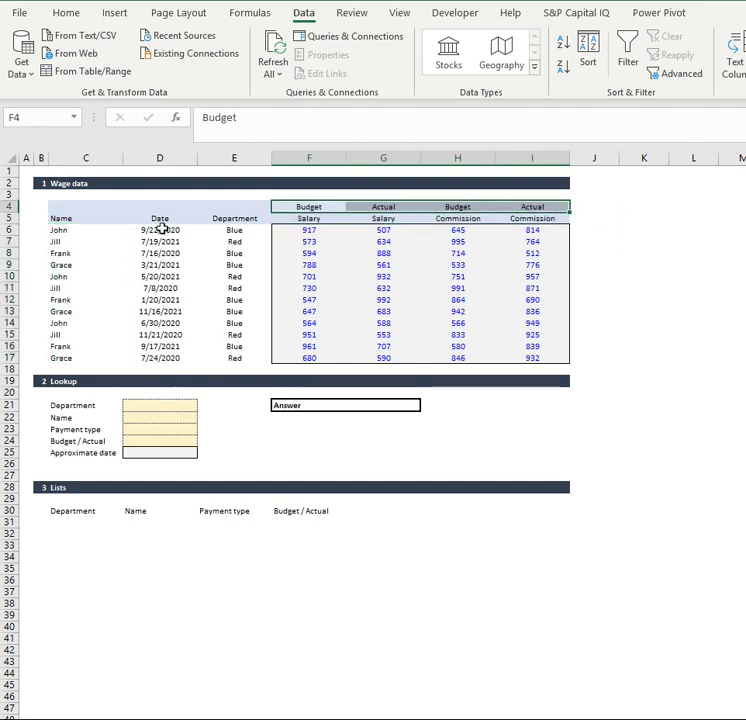
left_click(150, 454)
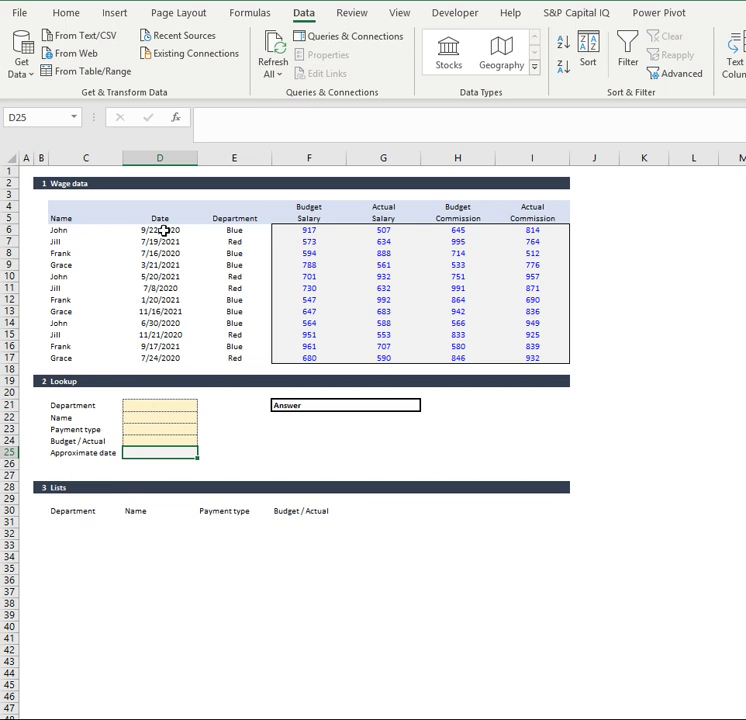
left_click_drag(163, 231, 164, 362)
left_click(167, 442)
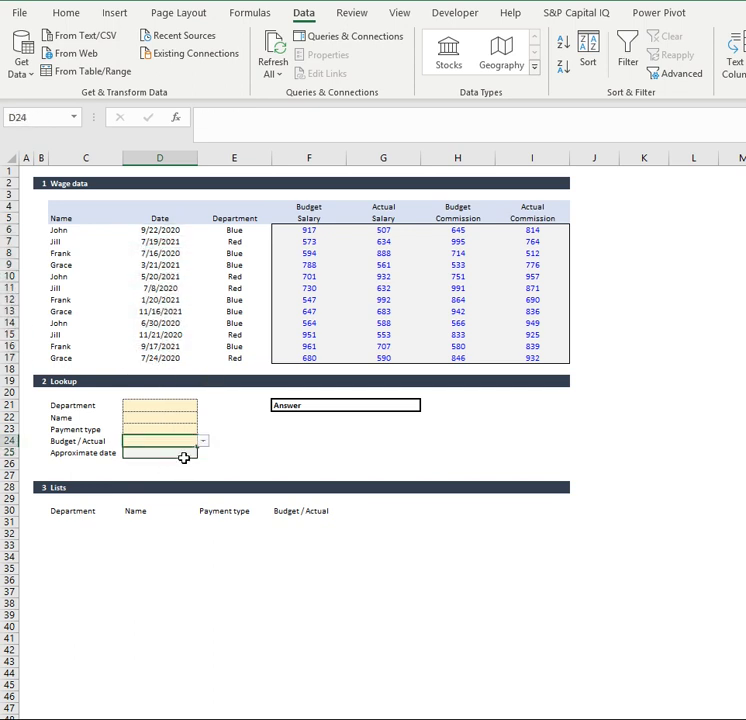
left_click(184, 455)
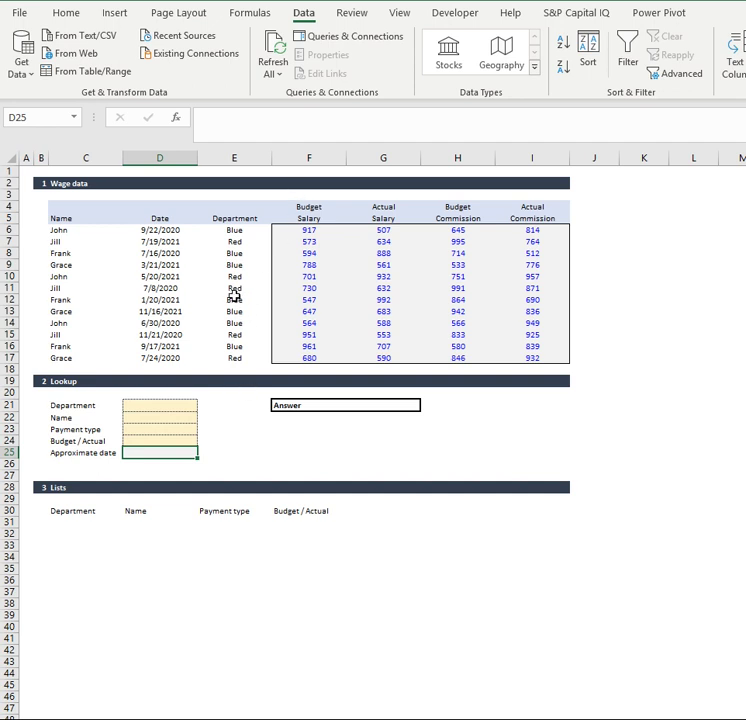
Step: Examine how names, departments and dates repeat across the wage records, and review the lookup input cells and the list headings
left_click(63, 230)
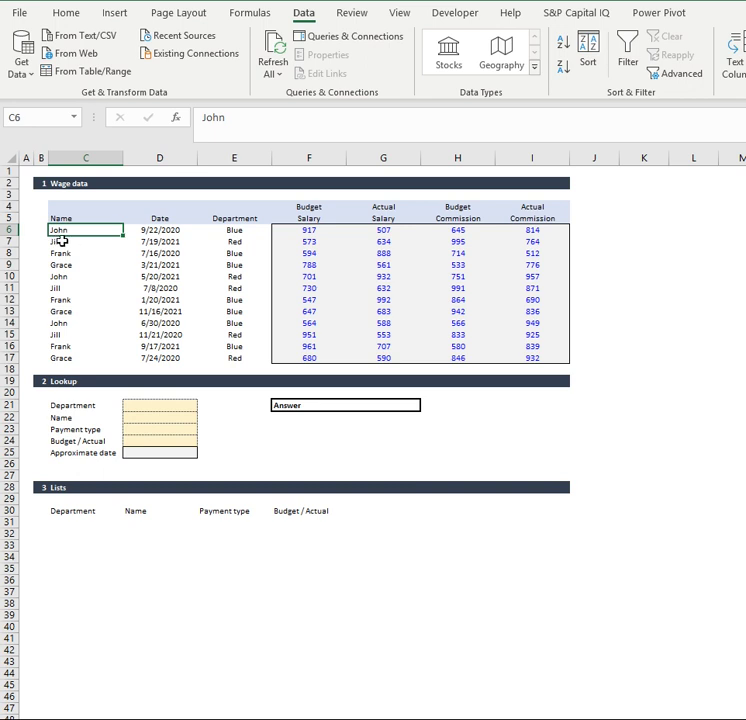
left_click(63, 267)
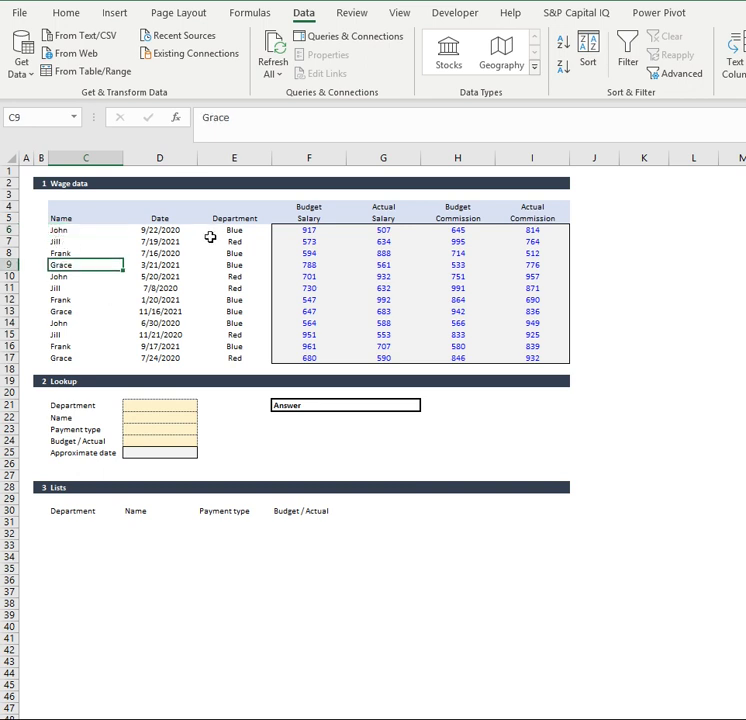
left_click_drag(241, 231, 240, 279)
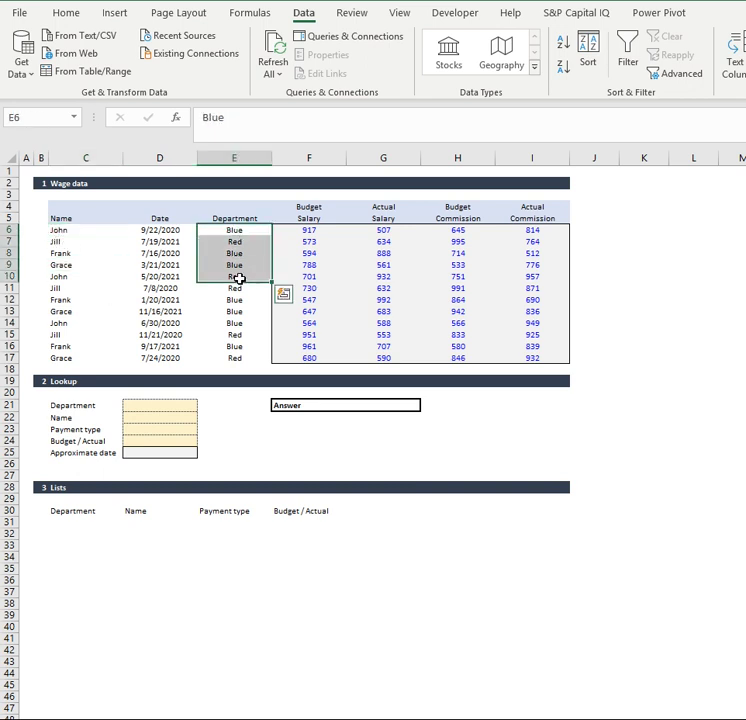
left_click(152, 229)
left_click_drag(152, 229, 158, 357)
left_click(147, 450)
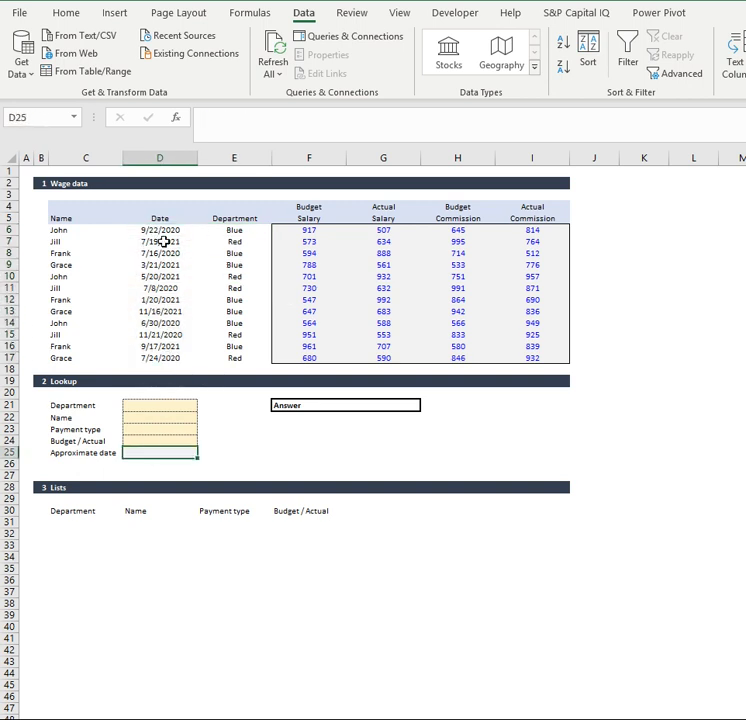
left_click_drag(163, 233, 167, 313)
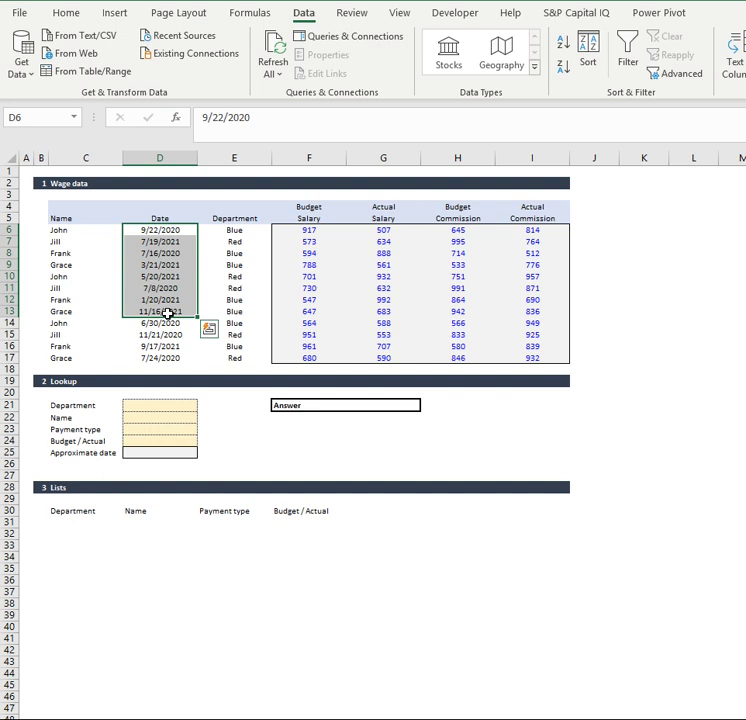
left_click(158, 452)
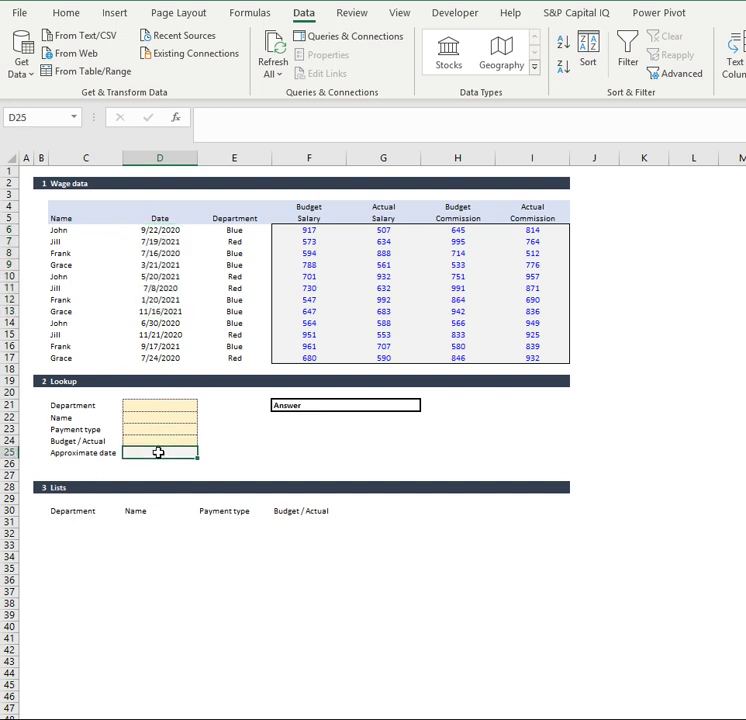
left_click(240, 233)
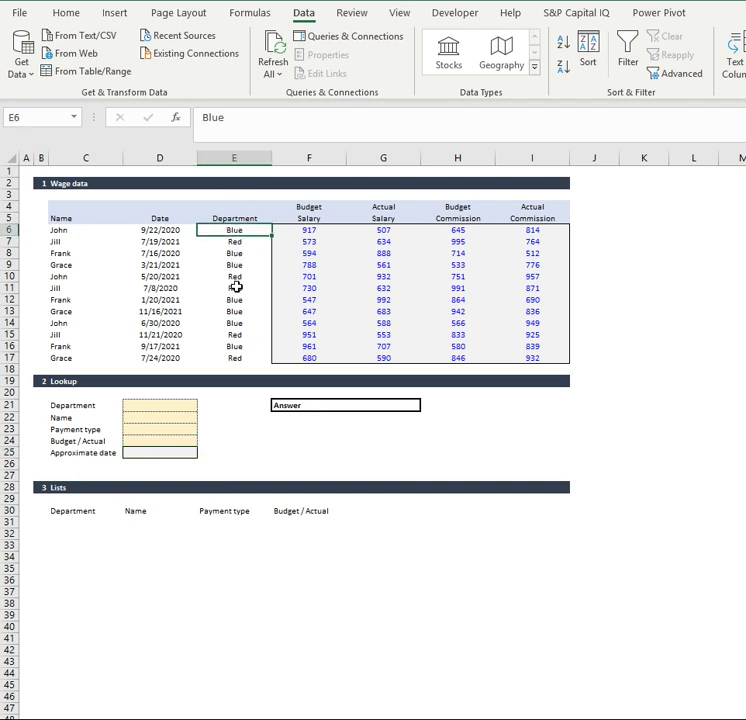
left_click(241, 278)
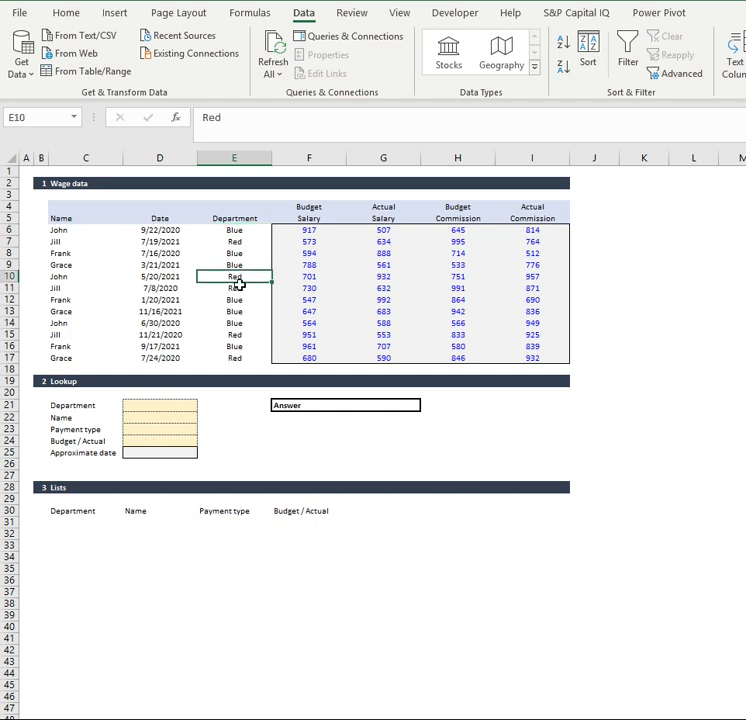
left_click(237, 360)
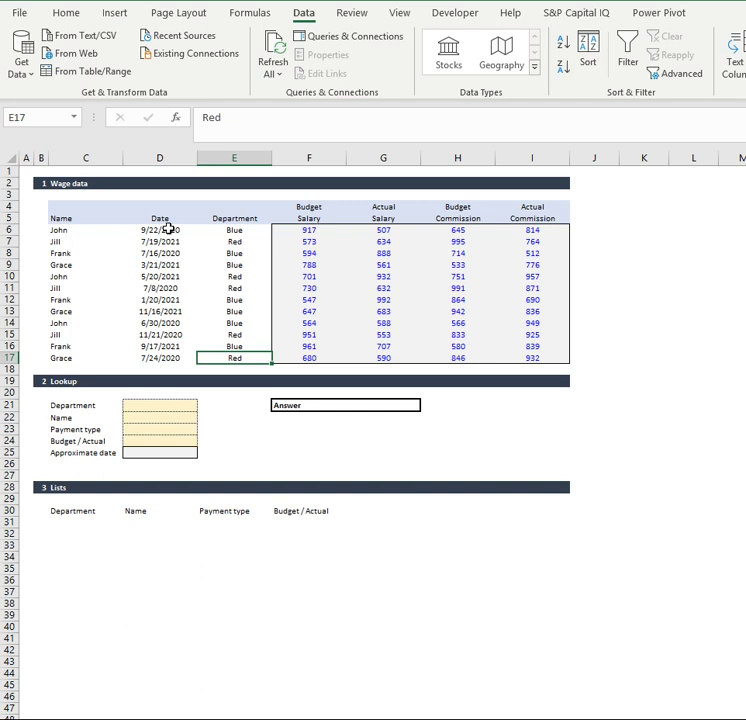
left_click_drag(168, 229, 163, 358)
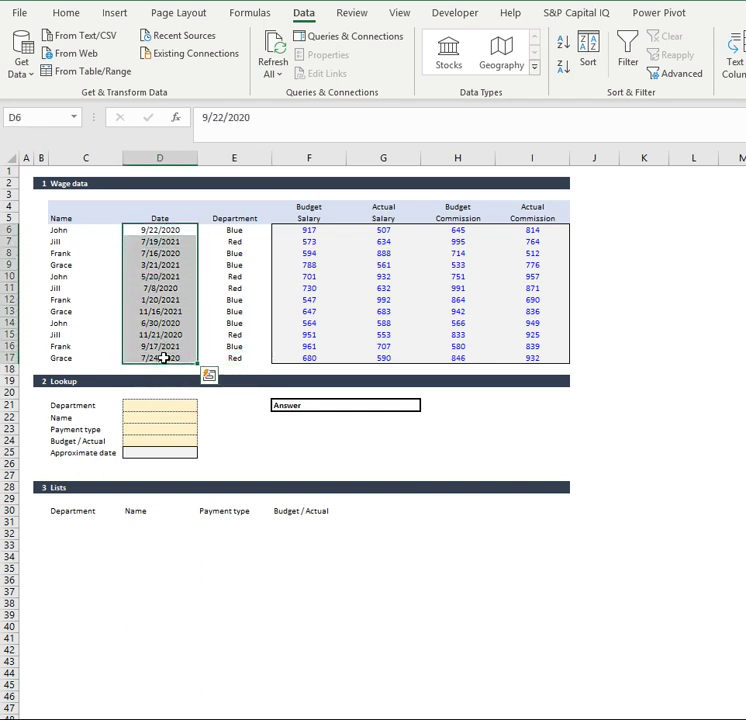
key("ctrl+c")
left_click(111, 532)
key("Escape")
left_click(88, 511)
left_click_drag(160, 406, 161, 452)
Step: Build the Department list in C31 with a UNIQUE formula over the wage data departments E6:E17
left_click(69, 522)
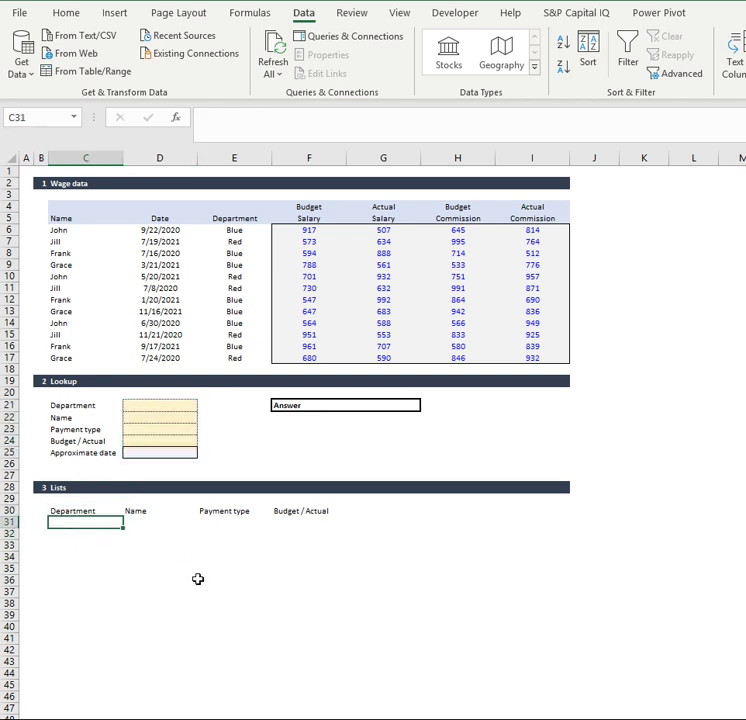
type("+un")
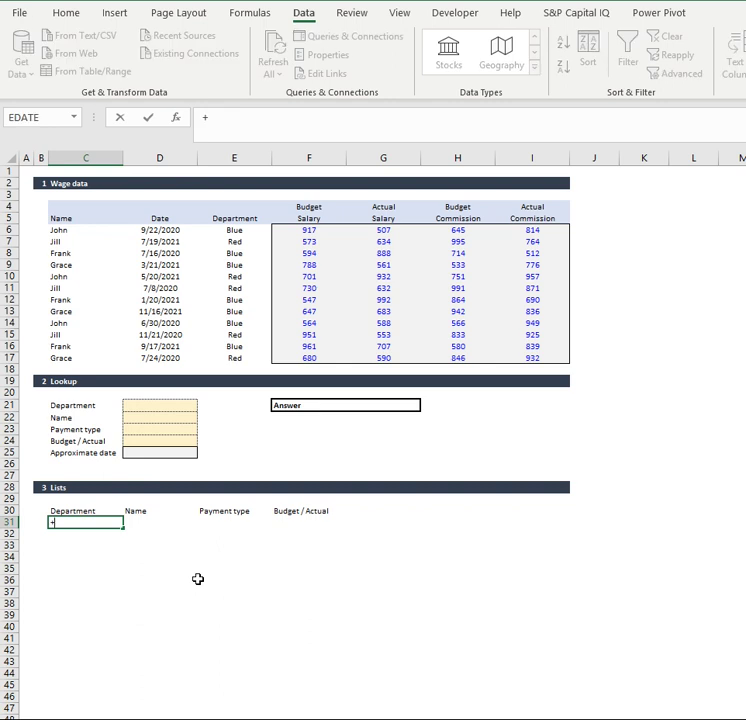
double_click(72, 565)
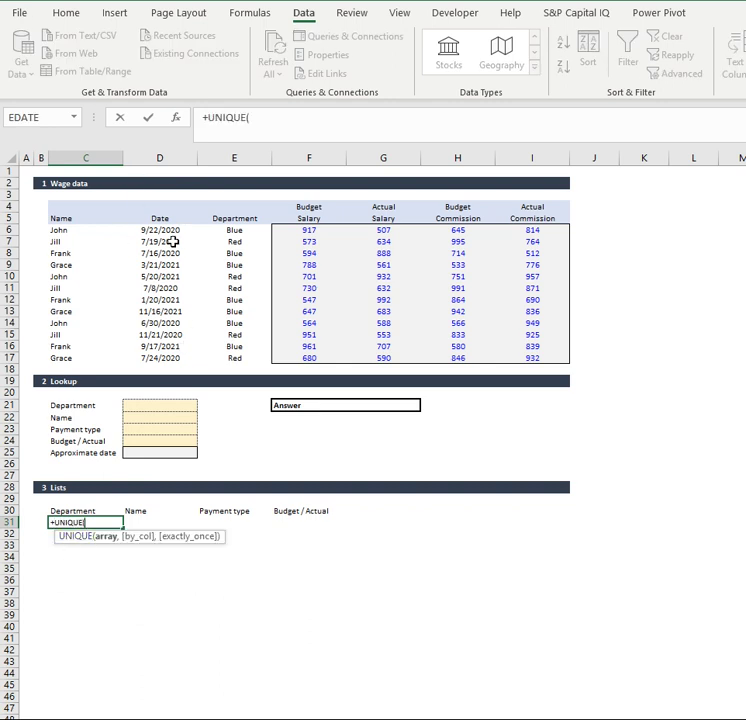
left_click_drag(236, 230, 240, 358)
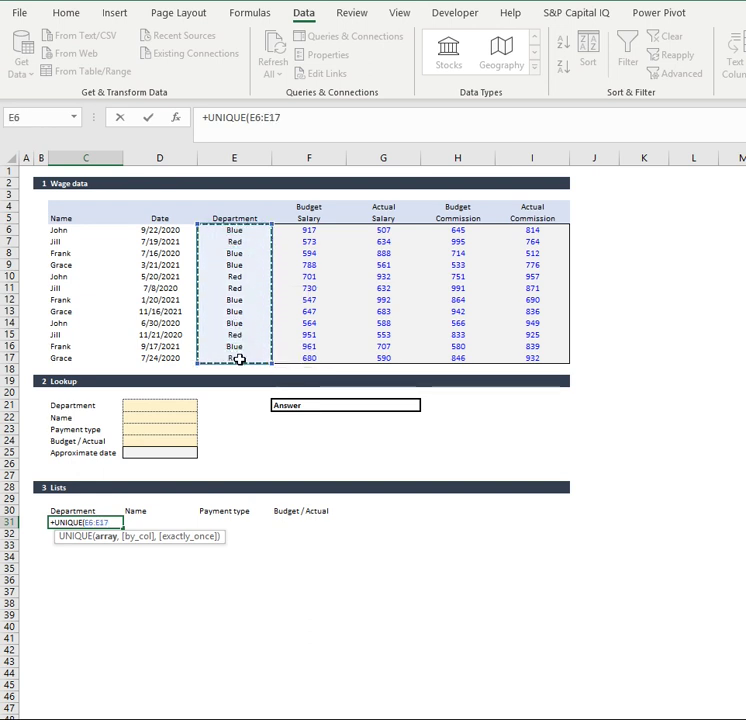
key("Return")
Step: Build the Name list in D31 with a UNIQUE formula over the wage data names C6:C17
key("Up")
key("Right")
type("+un")
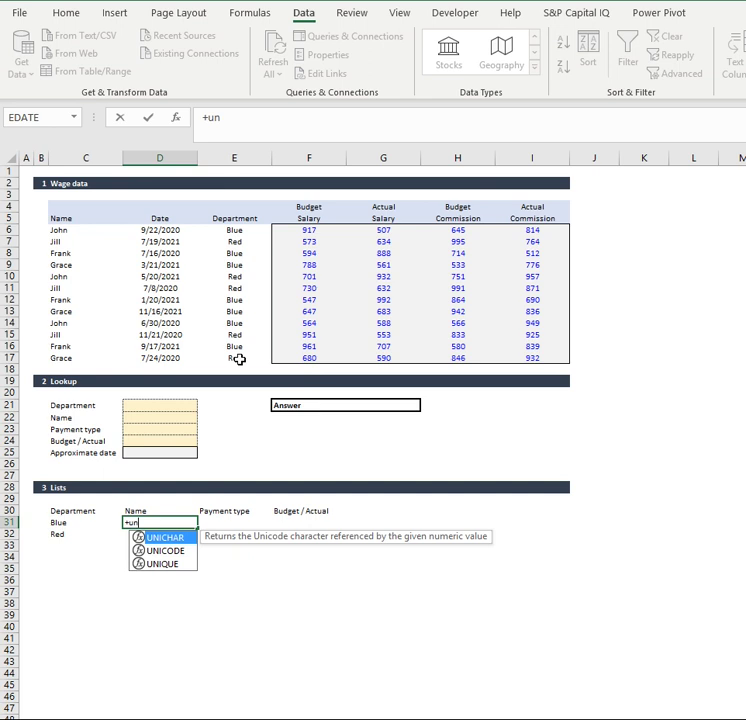
double_click(163, 564)
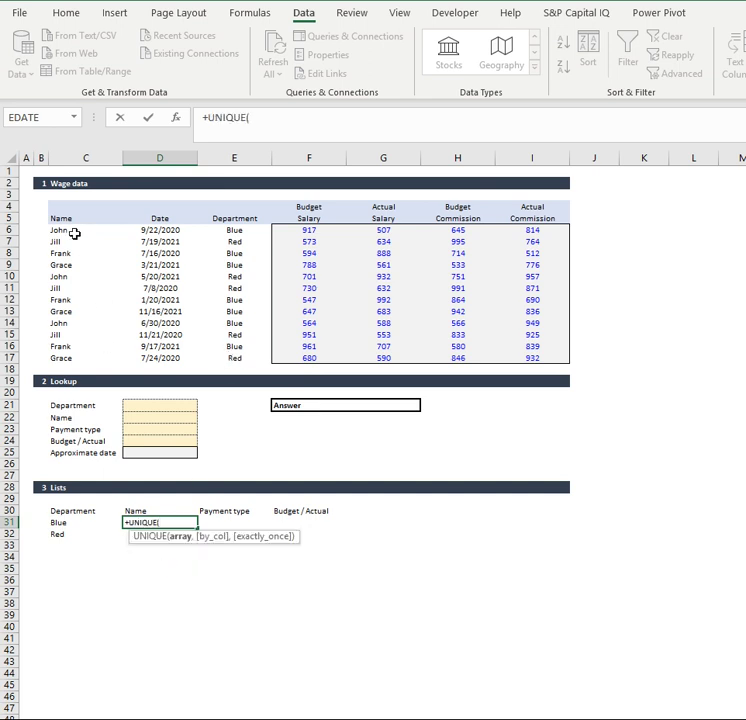
left_click_drag(73, 230, 63, 361)
key("Return")
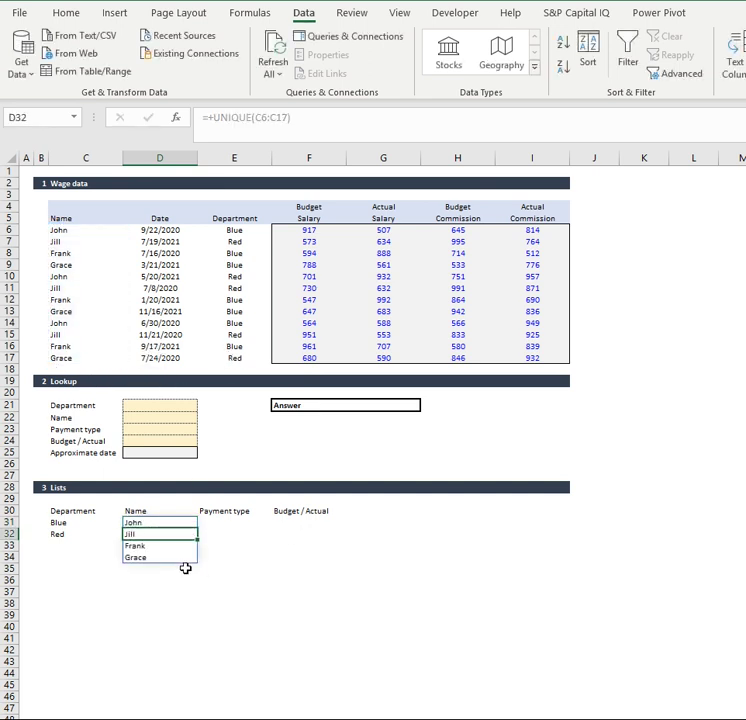
left_click_drag(158, 523, 157, 548)
left_click_drag(60, 521, 60, 532)
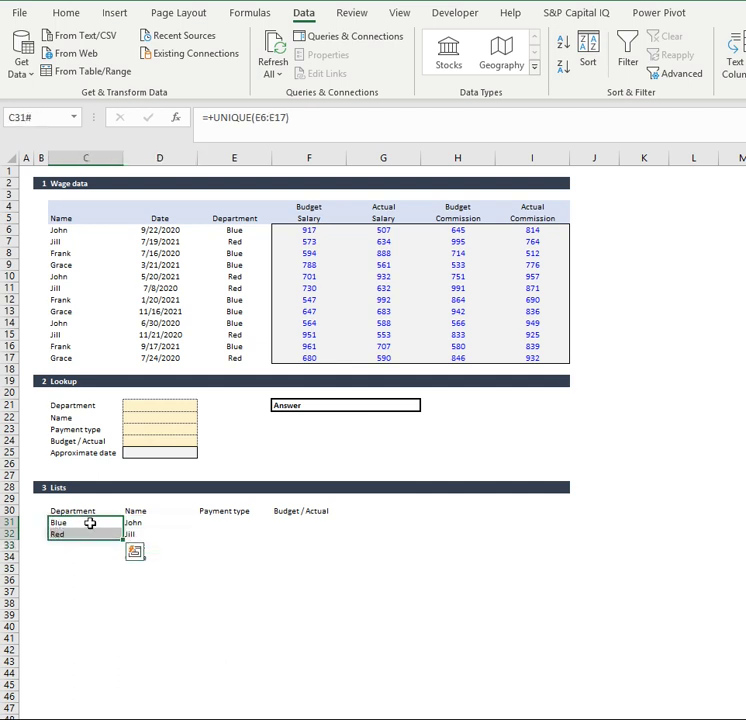
left_click_drag(147, 521, 155, 558)
Step: Enter a UNIQUE formula over the payment type headings F5:I5 in E31 for the Payment type list
left_click(248, 532)
left_click(243, 521)
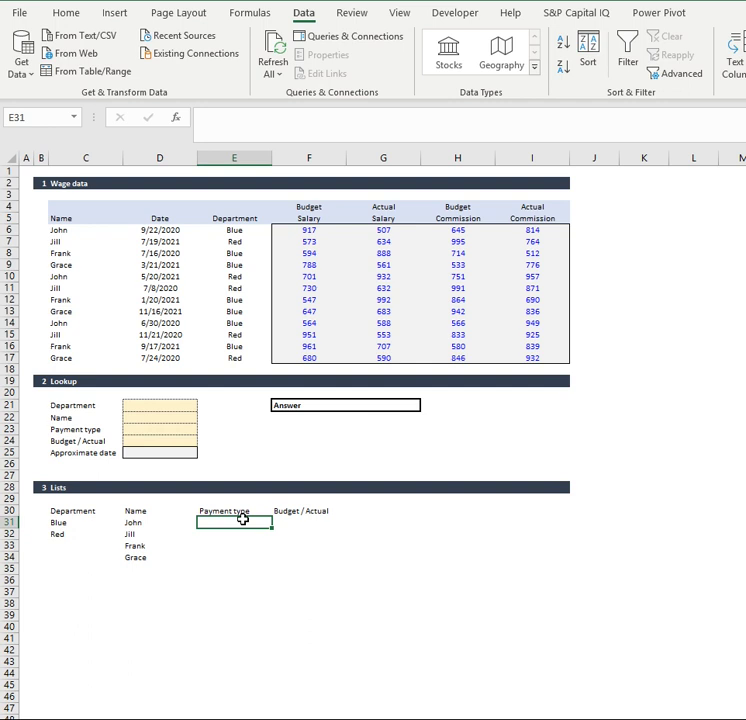
left_click_drag(345, 219, 545, 219)
left_click(213, 521)
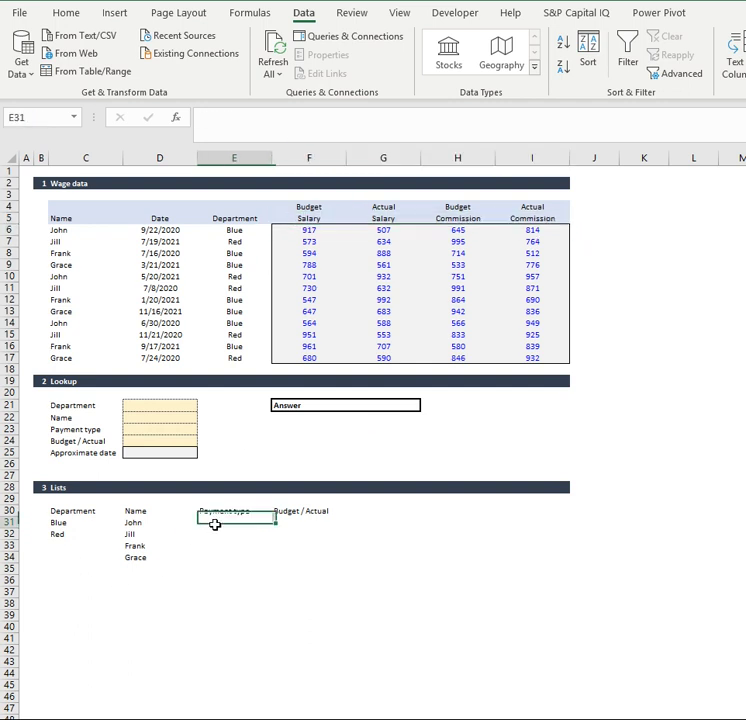
type("+uni")
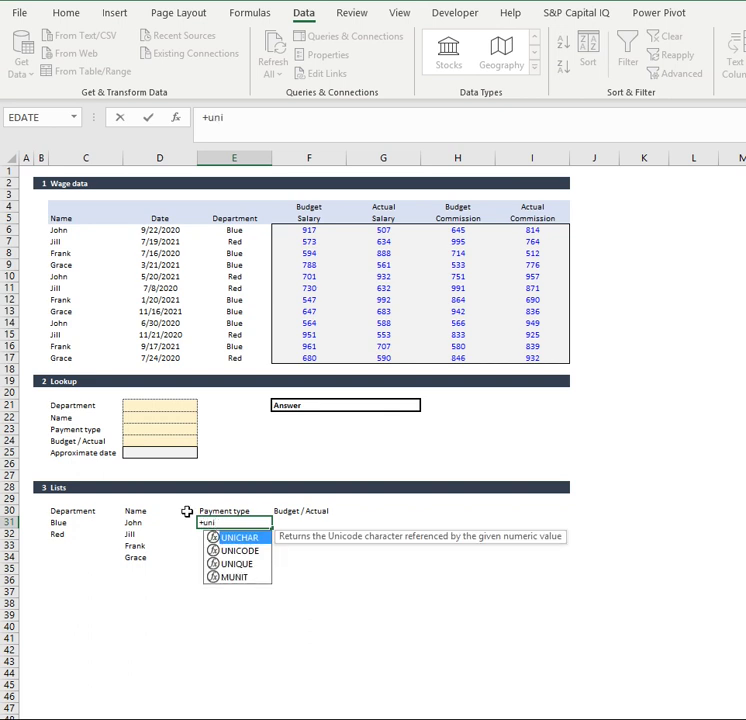
double_click(238, 563)
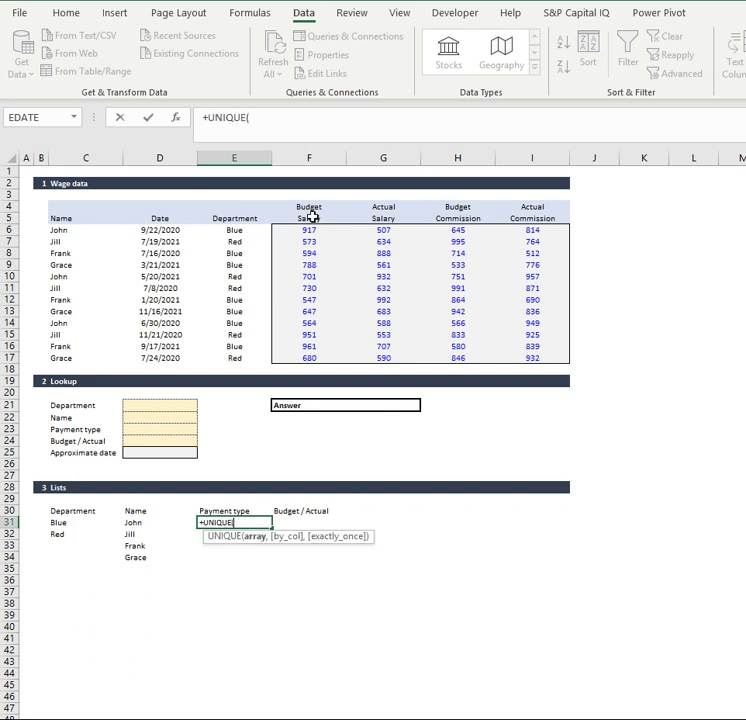
left_click_drag(309, 219, 533, 224)
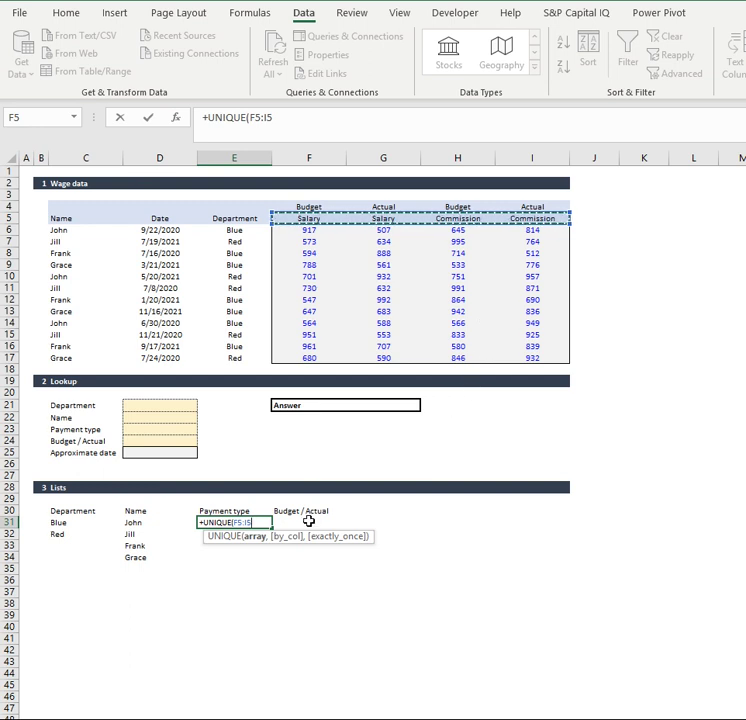
key("Return")
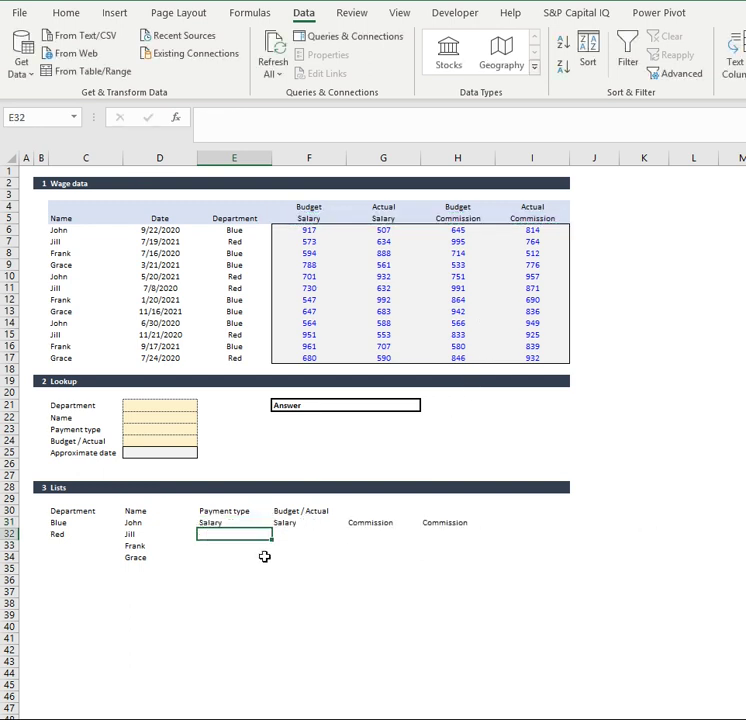
Step: Wrap the Payment type formula in TRANSPOSE and set UNIQUE's by_col argument to TRUE, giving =+TRANSPOSE(UNIQUE(F5:I5,TRUE))
left_click(235, 521)
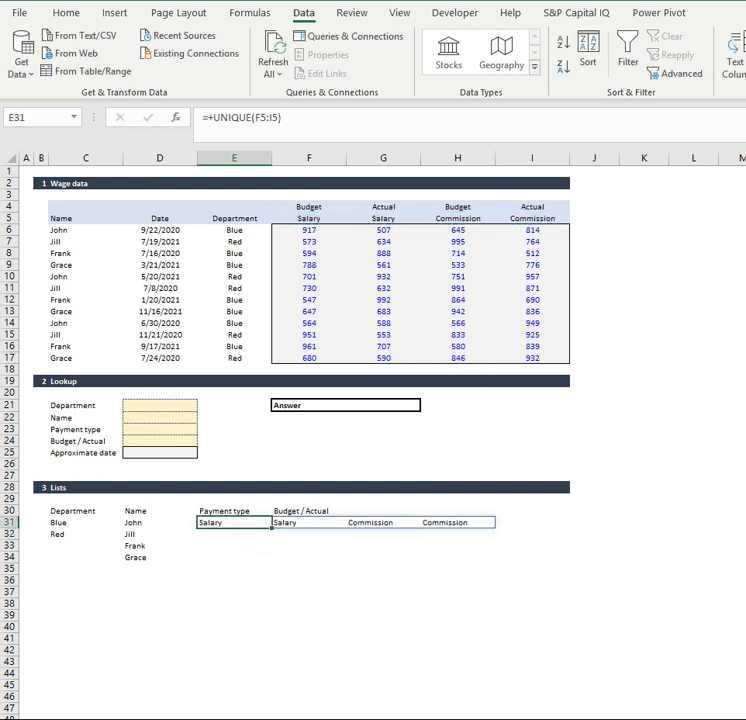
left_click(213, 117)
type("tr")
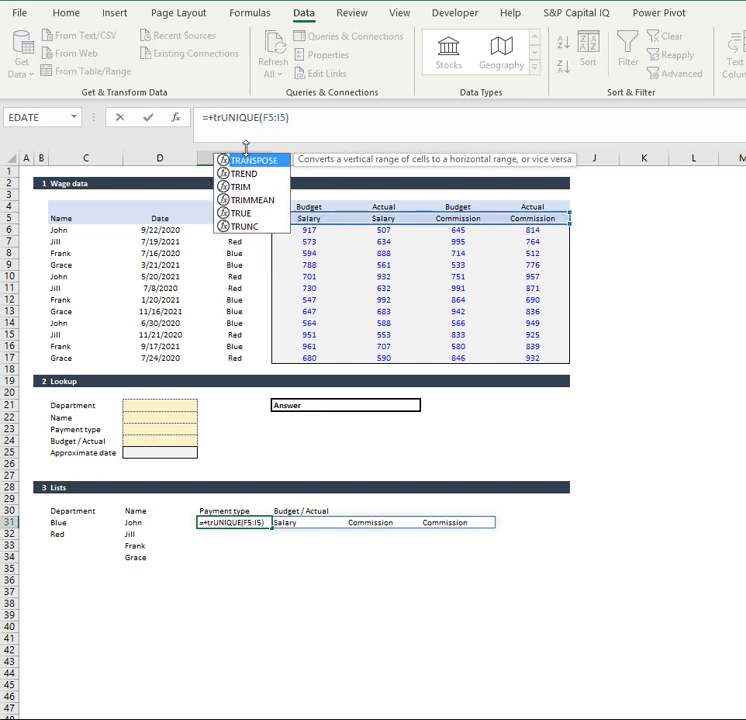
key("Tab")
left_click(345, 119)
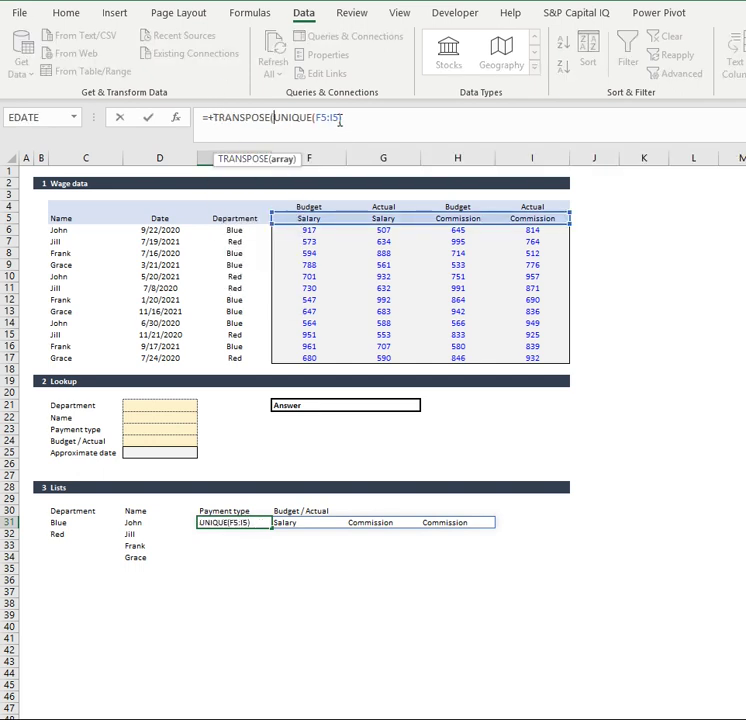
left_click(340, 119)
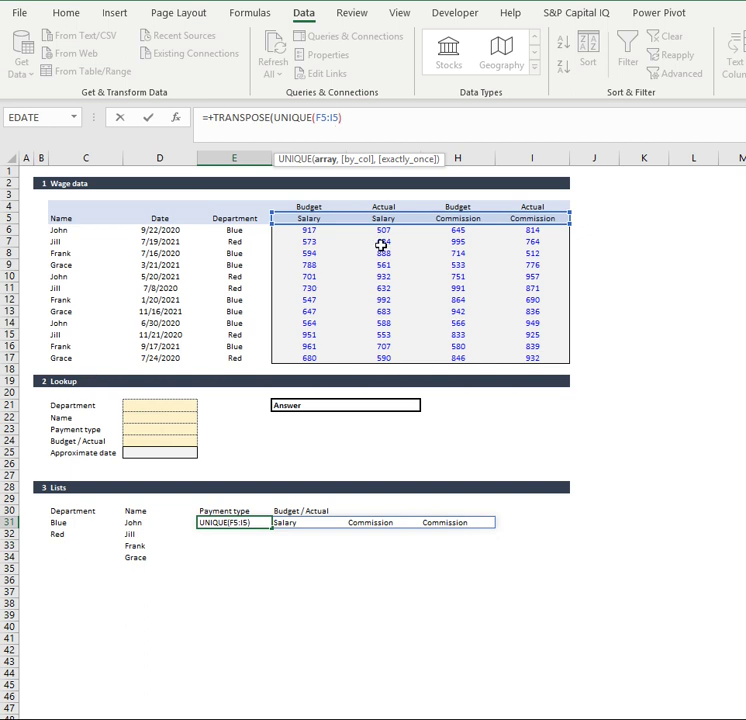
type(",")
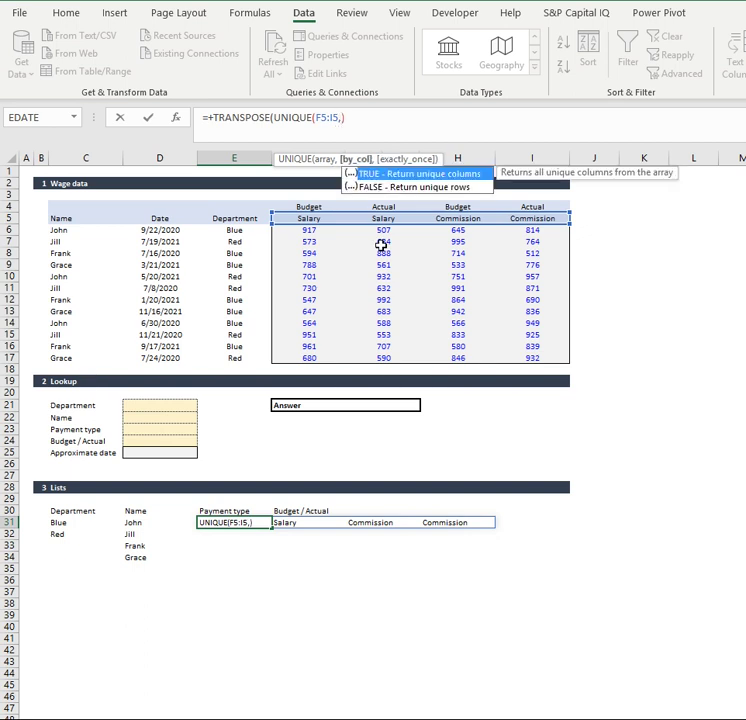
type("TRUE")
key("Return")
key("Return")
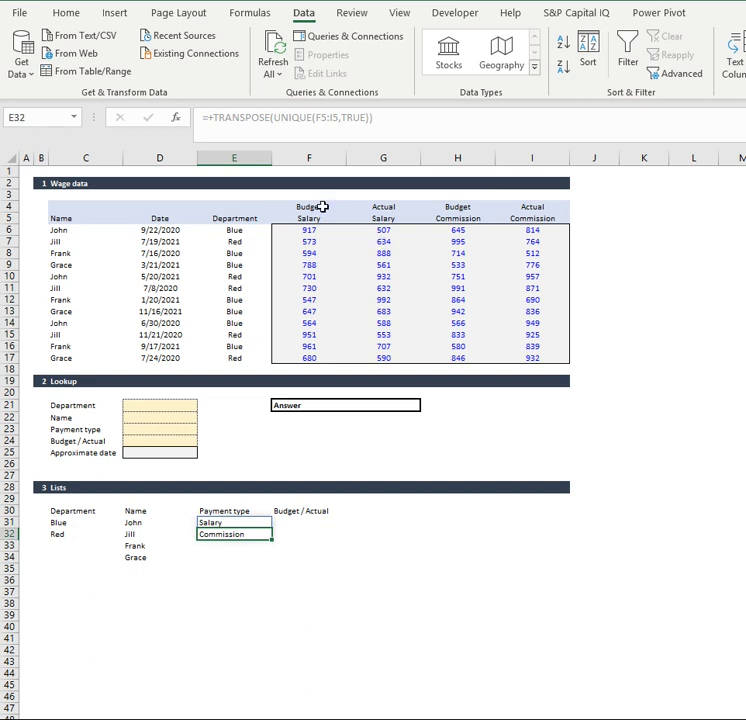
Step: Build the Budget / Actual list in F31 by reusing the Payment type formula with its range changed, giving =+TRANSPOSE(UNIQUE(F4:I4,TRUE))
left_click_drag(290, 218, 575, 218)
left_click(218, 525)
left_click(311, 523)
left_click(220, 522)
left_click_drag(406, 122, 119, 111)
key("ctrl+c")
key("Tab")
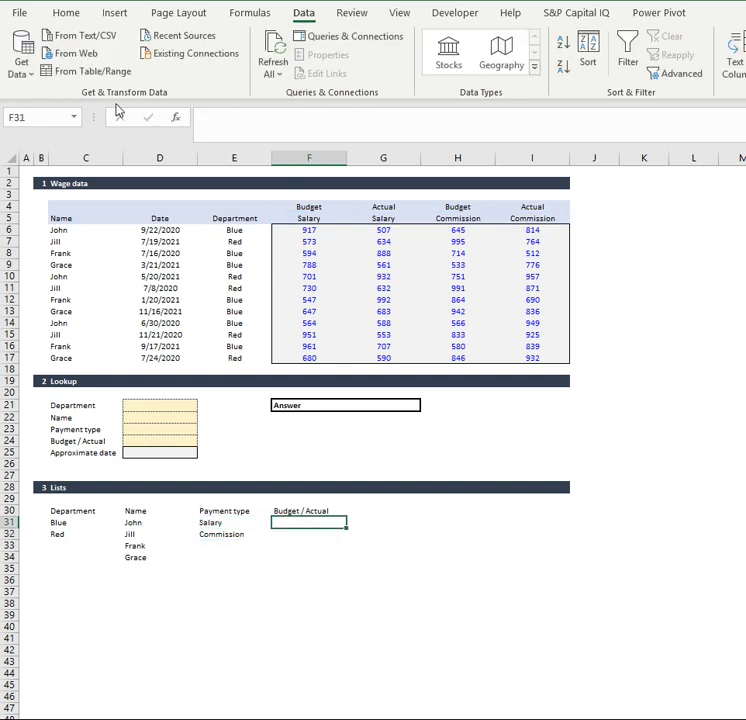
key("ctrl+v")
left_click(271, 117)
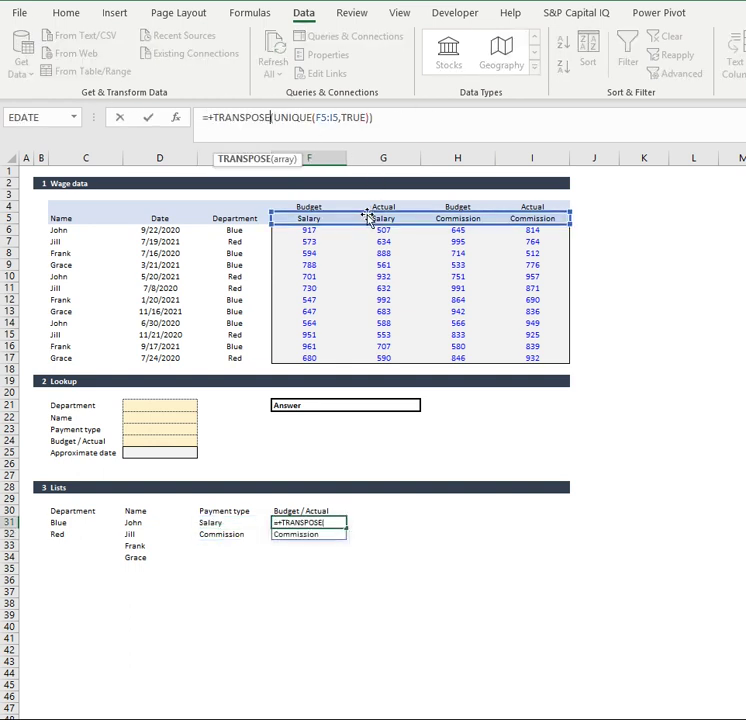
left_click_drag(370, 214, 354, 206)
key("Return")
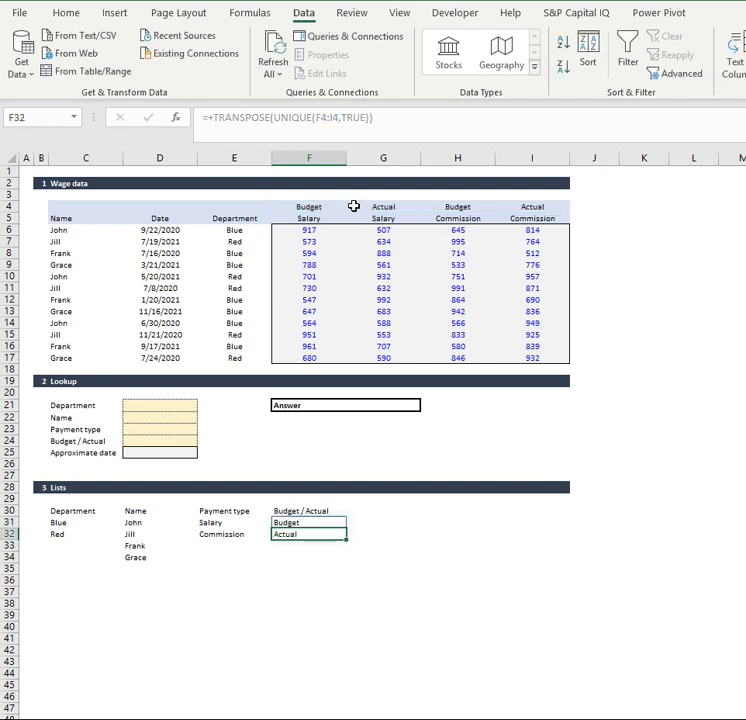
Step: Start a data validation rule on the lookup's Department input D21 that allows a List
left_click(157, 417)
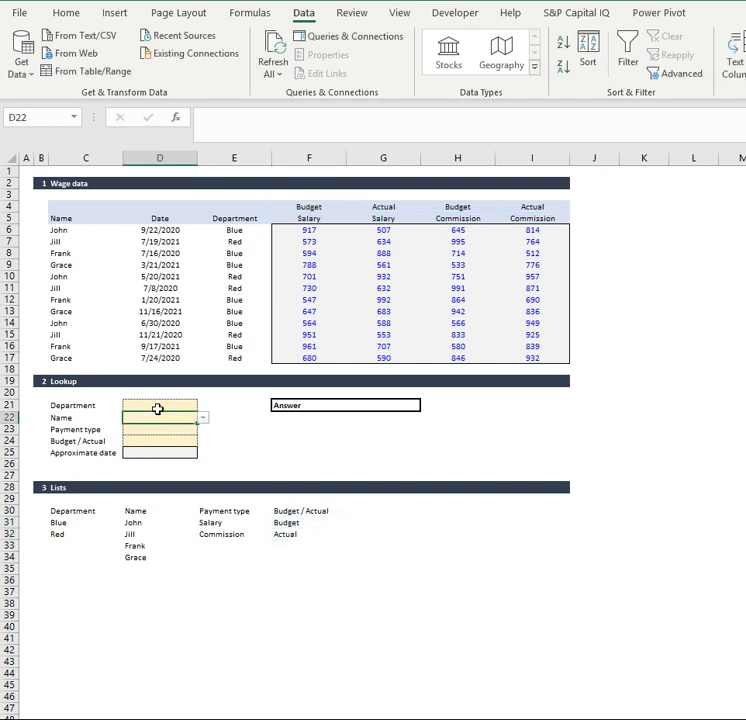
left_click(161, 405)
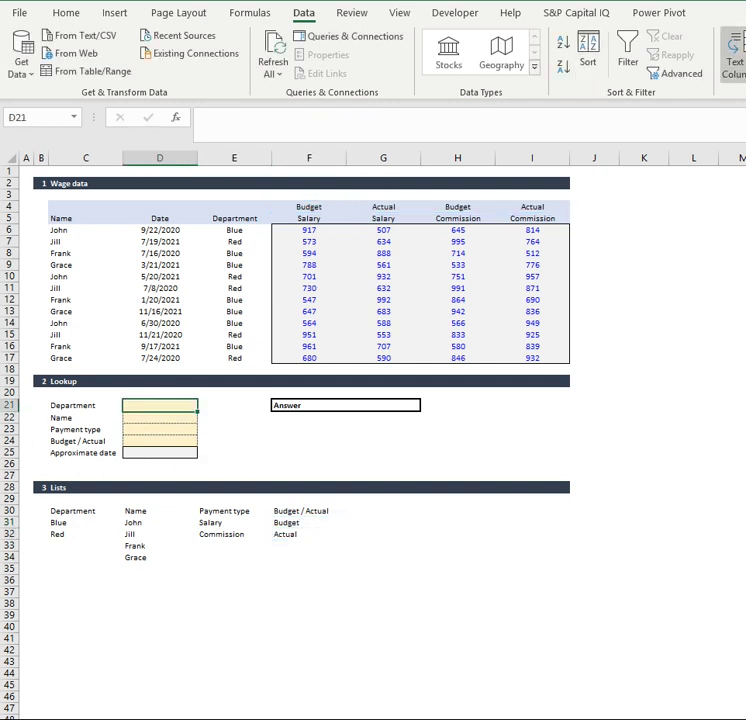
key("alt+a")
key("v")
key("v")
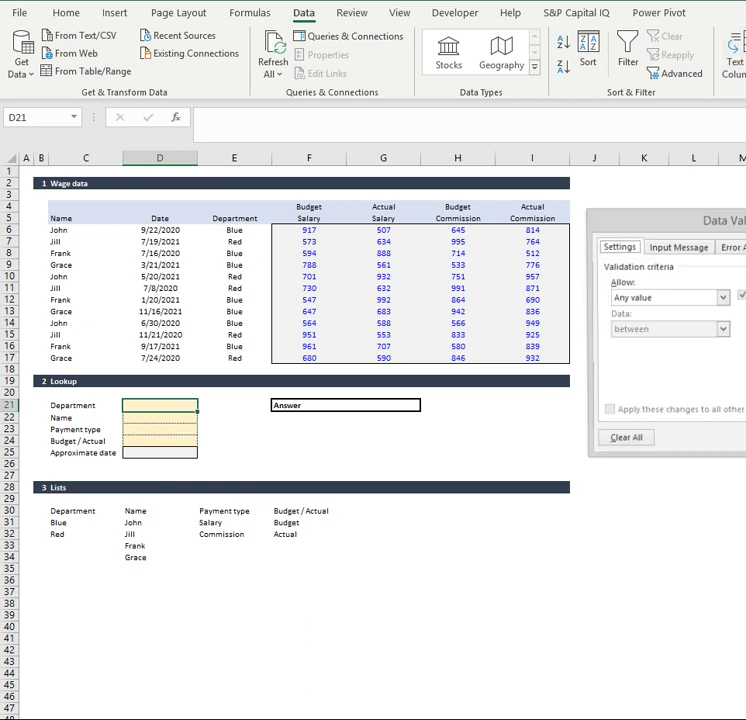
left_click_drag(697, 218, 390, 193)
left_click(418, 267)
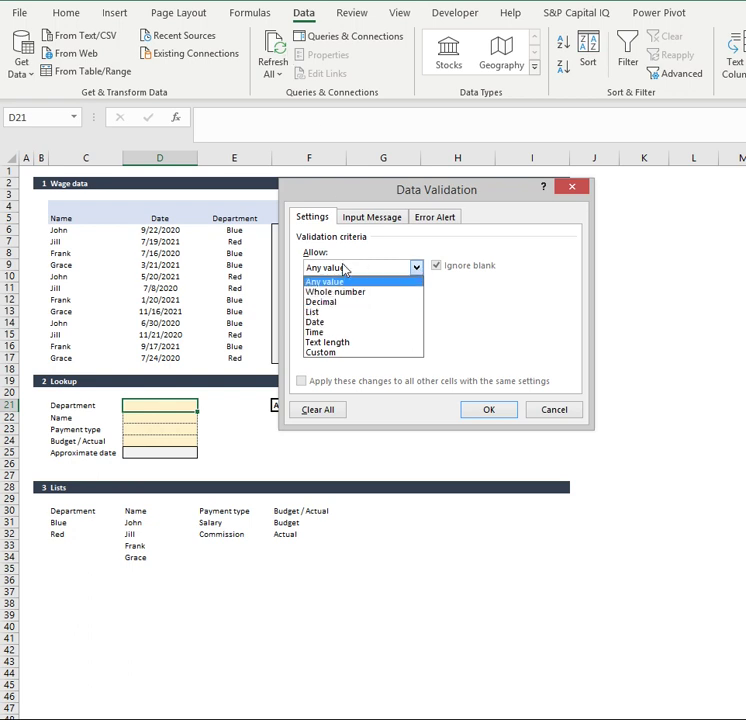
left_click(335, 313)
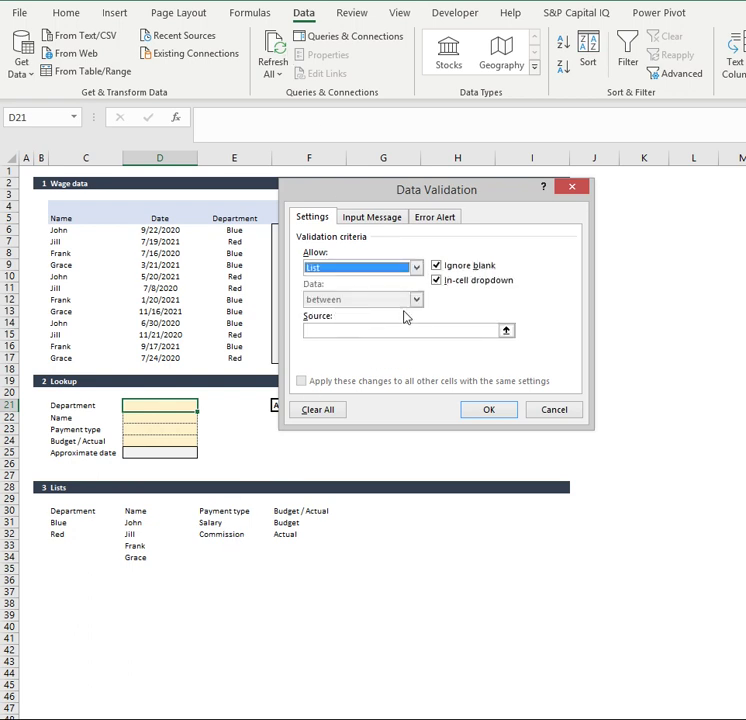
Step: Set the validation source to the spilled Department list, =$C$31#, apply it and check the choices offered in D21
left_click(354, 332)
left_click(62, 522)
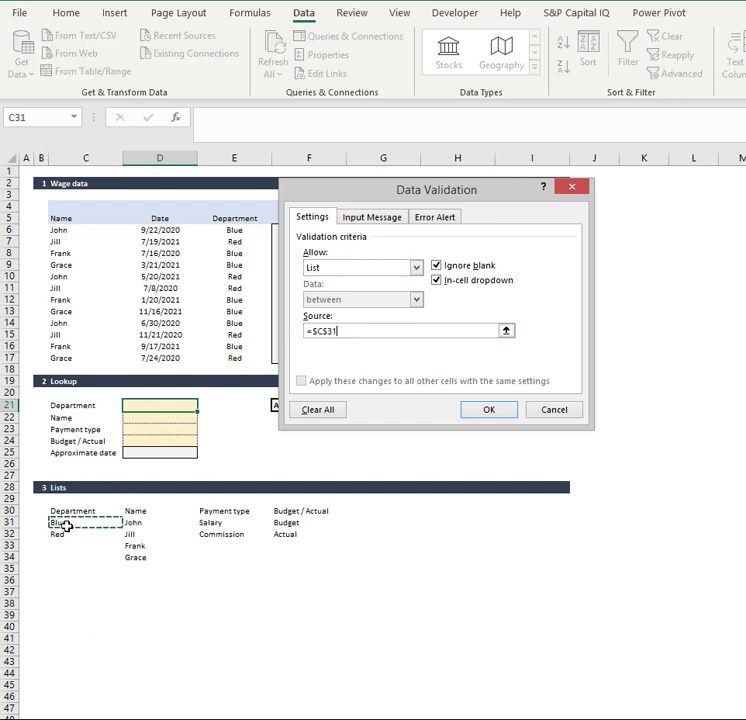
left_click(350, 331)
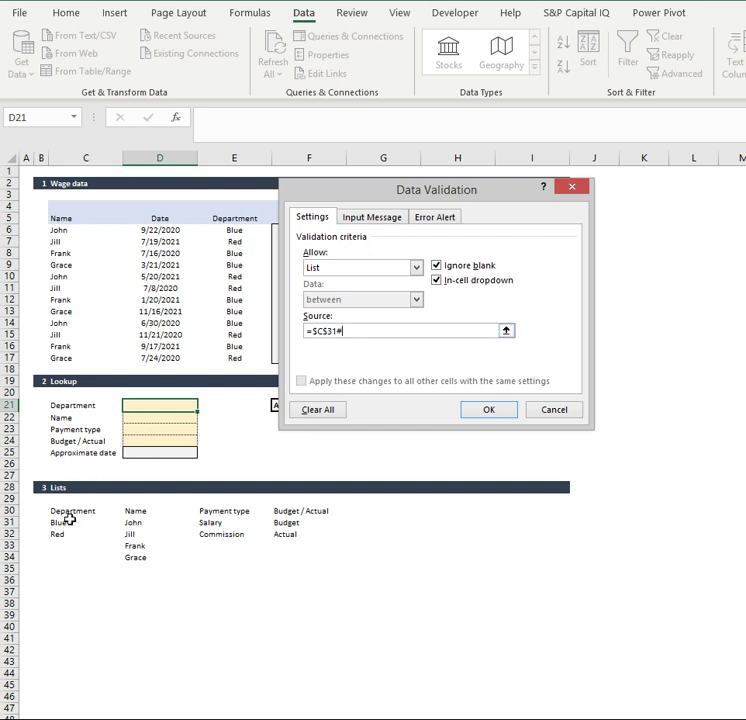
left_click(490, 410)
left_click(204, 406)
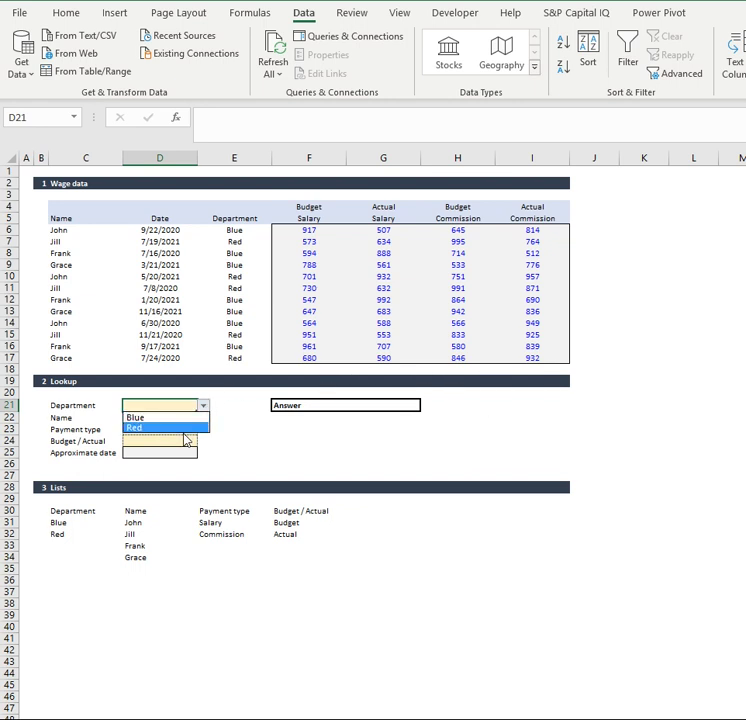
key("Escape")
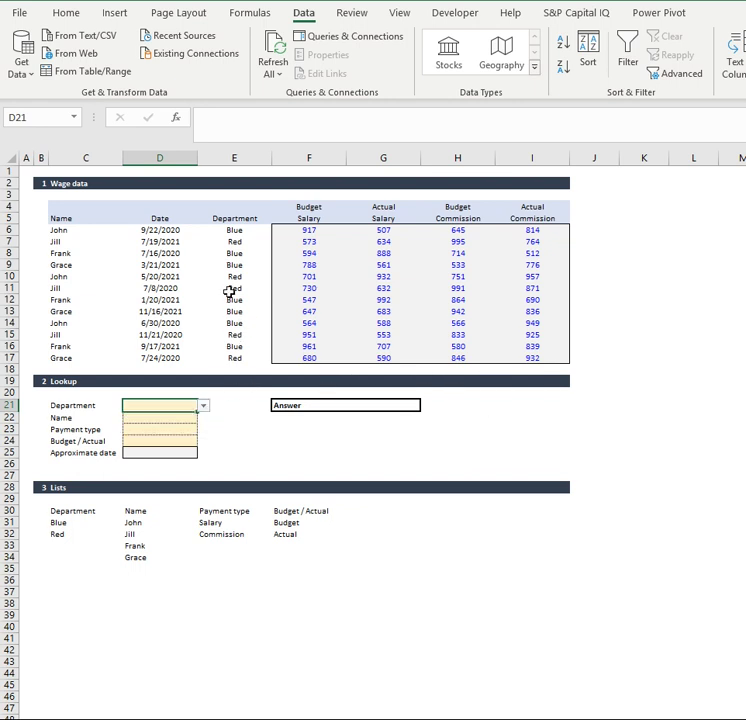
Step: Change the department in E12 to Green and check which choices D21 offers
left_click(236, 311)
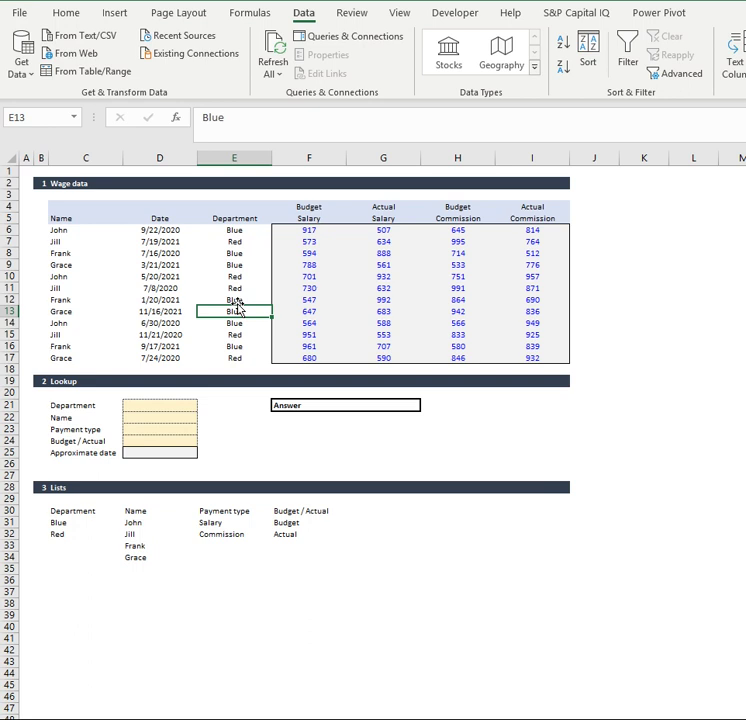
left_click(238, 299)
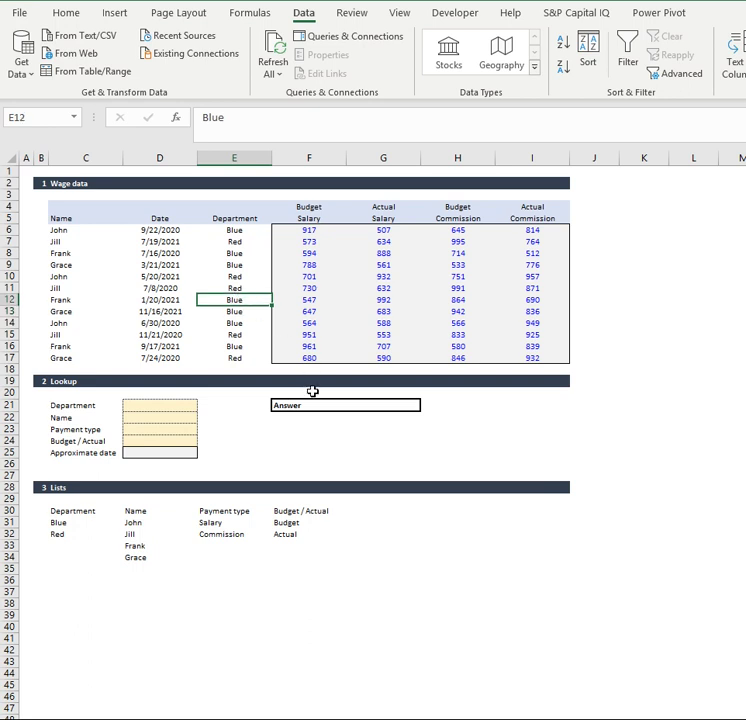
type("Green")
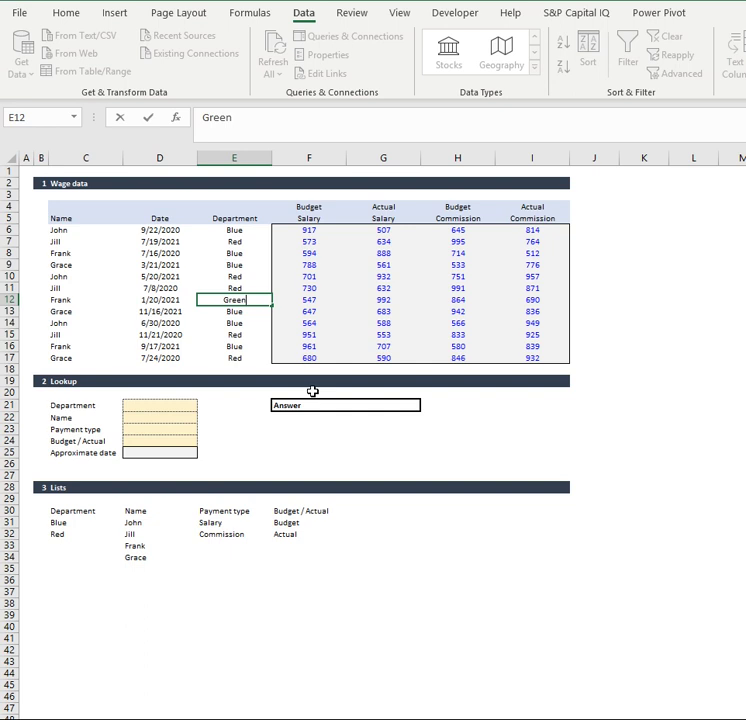
key("Return")
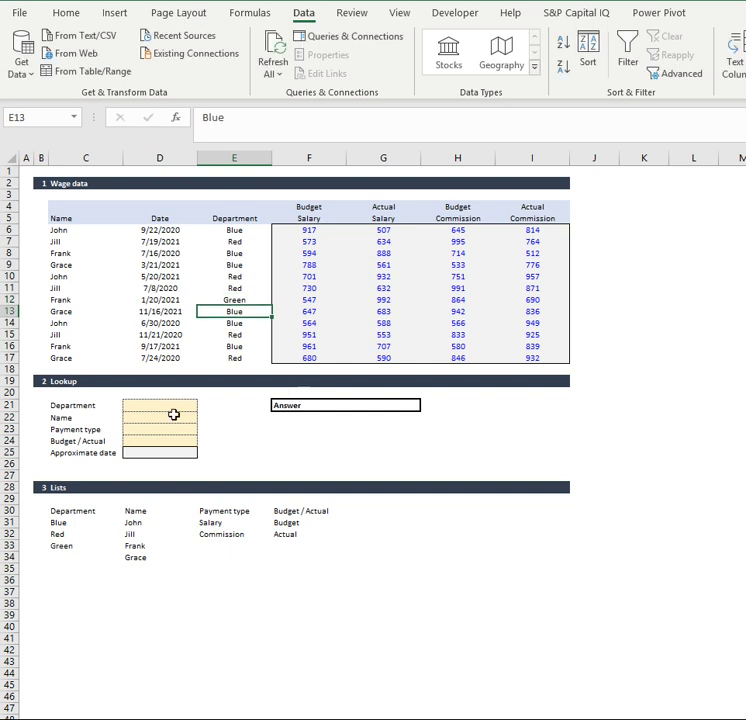
left_click(193, 405)
left_click(200, 407)
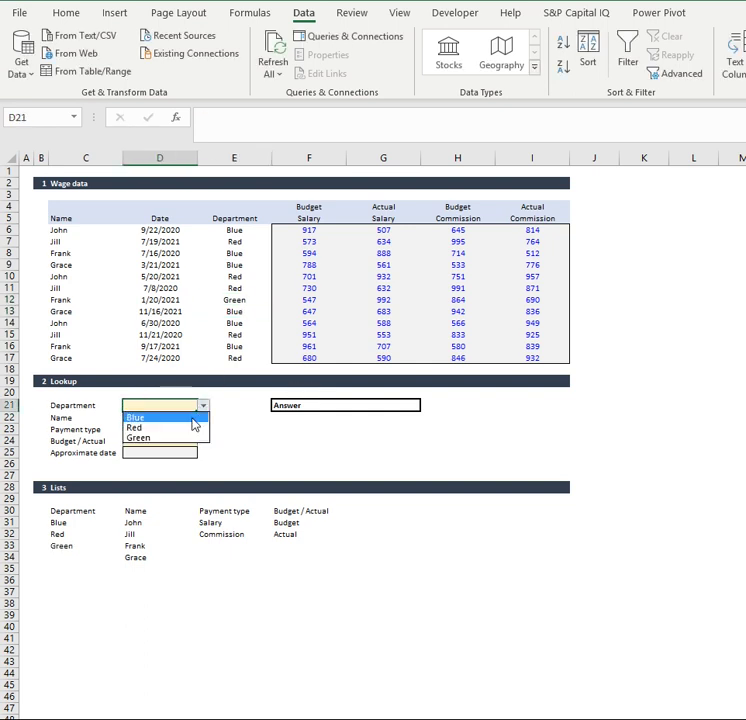
key("Escape")
Step: Restore the department in E12 to Blue by copying E13 and check the choices in D21 again
left_click(236, 303)
key("Down")
key("Right")
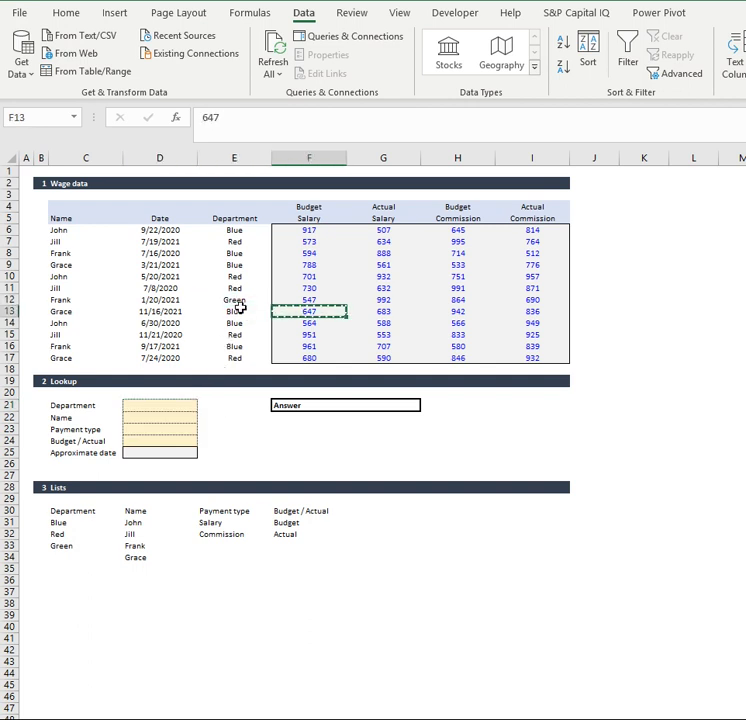
key("Left")
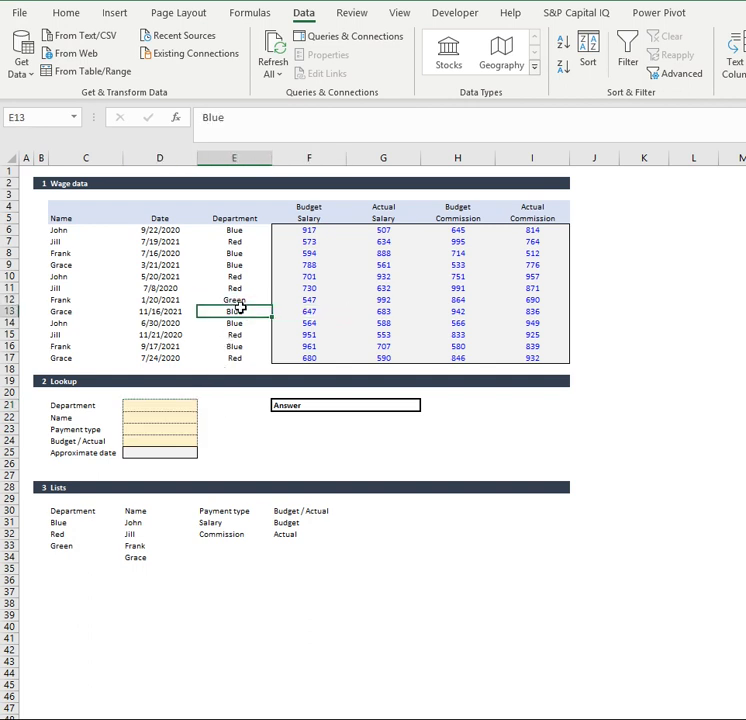
key("ctrl+c")
key("Up")
key("Return")
left_click(183, 405)
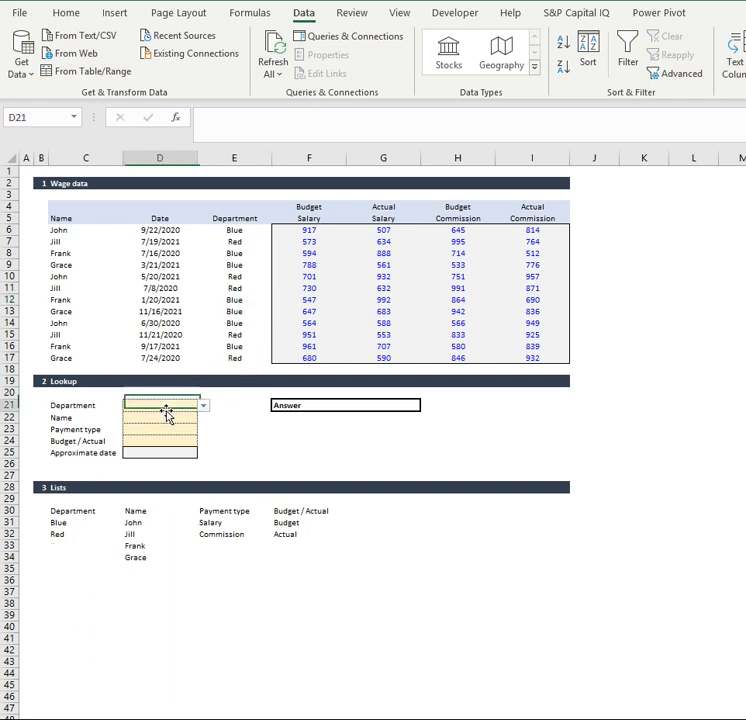
left_click(203, 406)
key("Up")
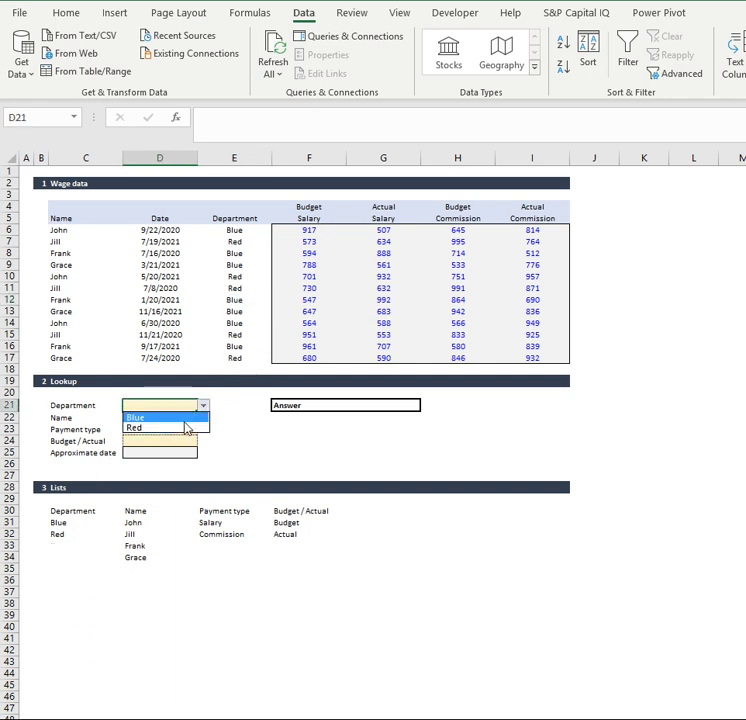
key("Escape")
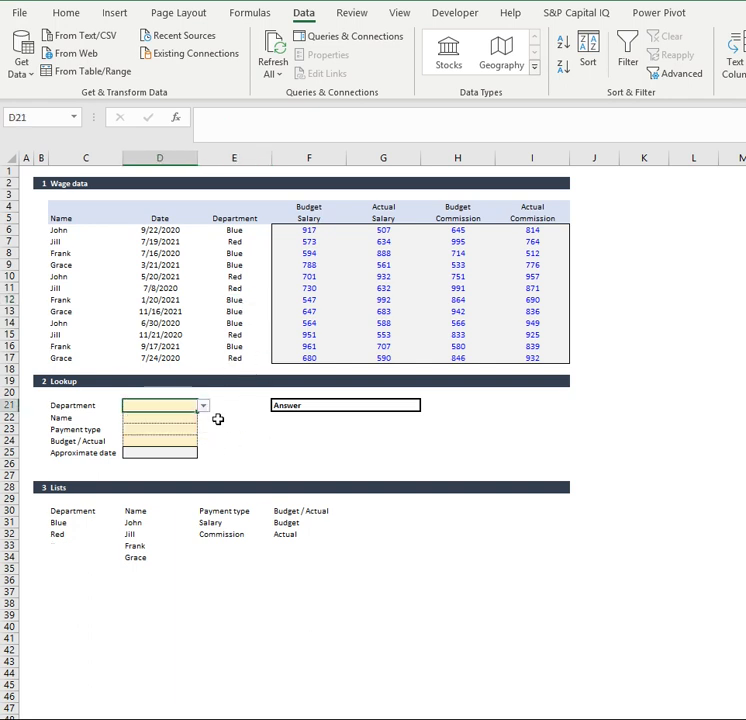
Step: Choose Red as the lookup Department in D21 and the first employee of the Name list in D22
left_click(205, 409)
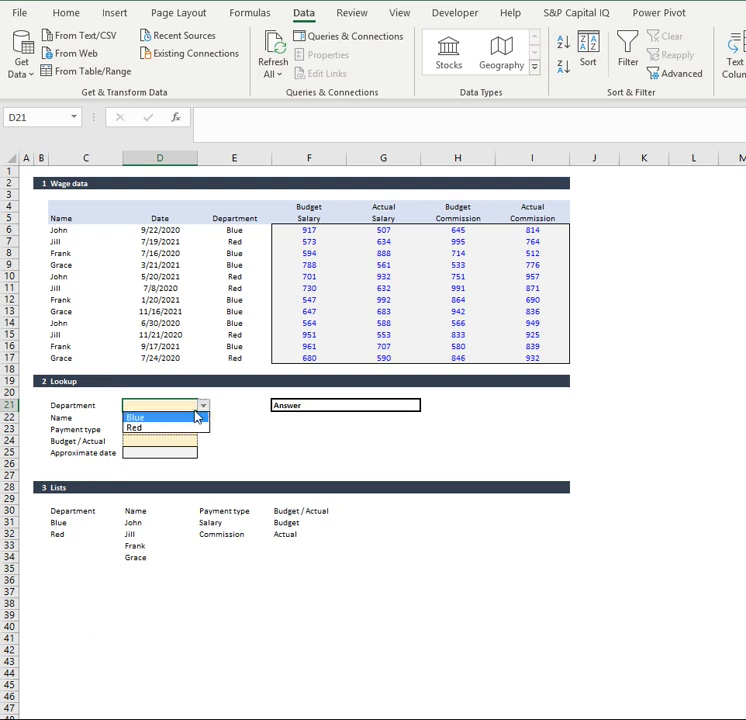
key("Up")
left_click(184, 429)
left_click(170, 416)
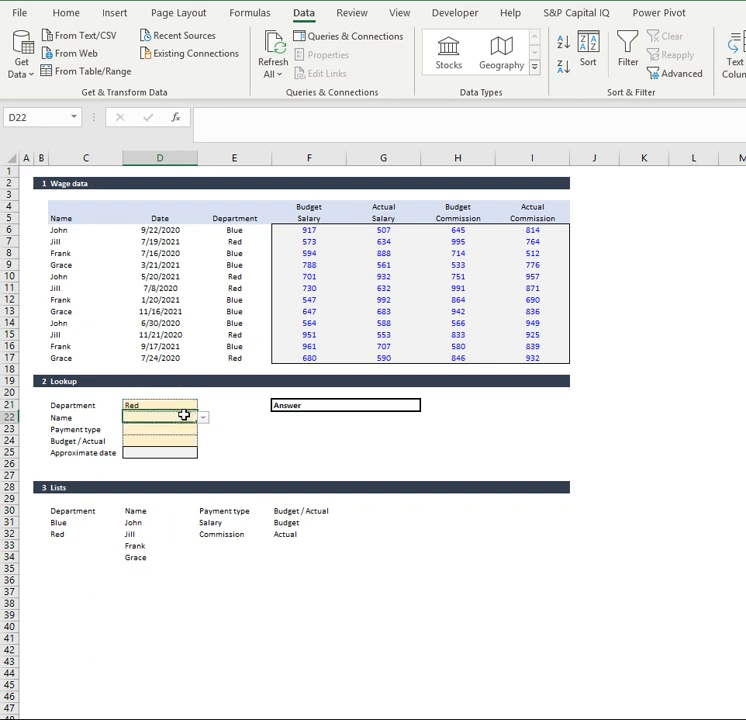
left_click(203, 417)
left_click(185, 431)
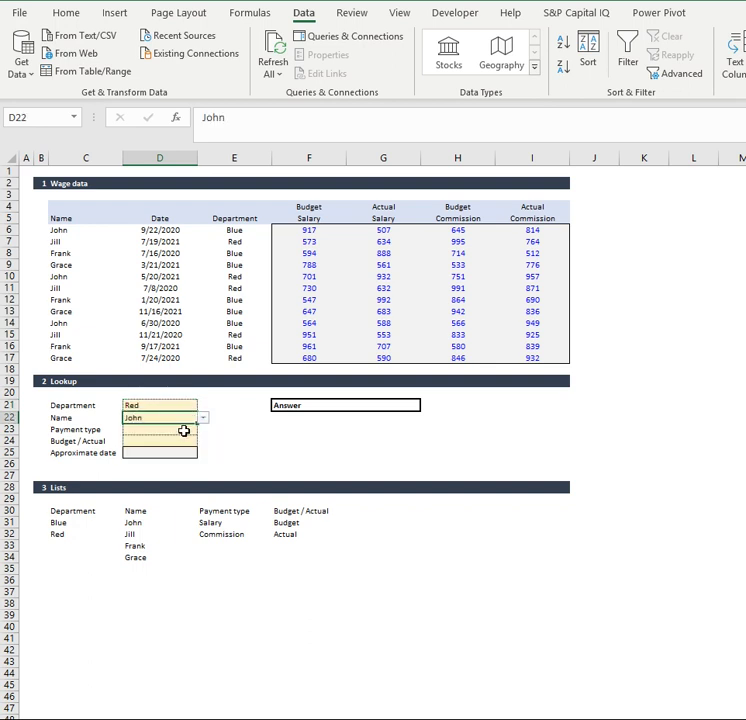
Step: Choose Salary as the Payment type in D23 and Actual for Budget / Actual in D24
left_click(192, 430)
left_click(205, 431)
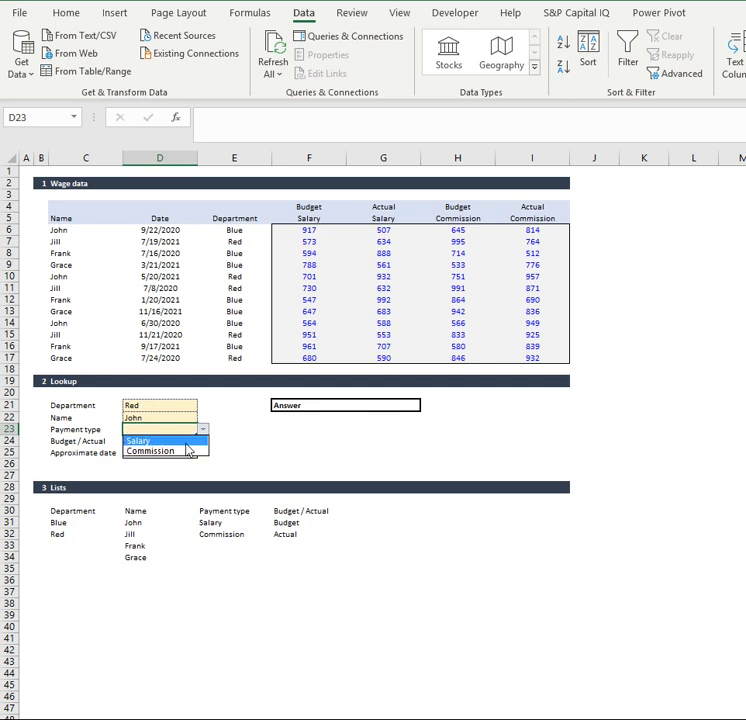
left_click(183, 441)
left_click(183, 441)
left_click(202, 442)
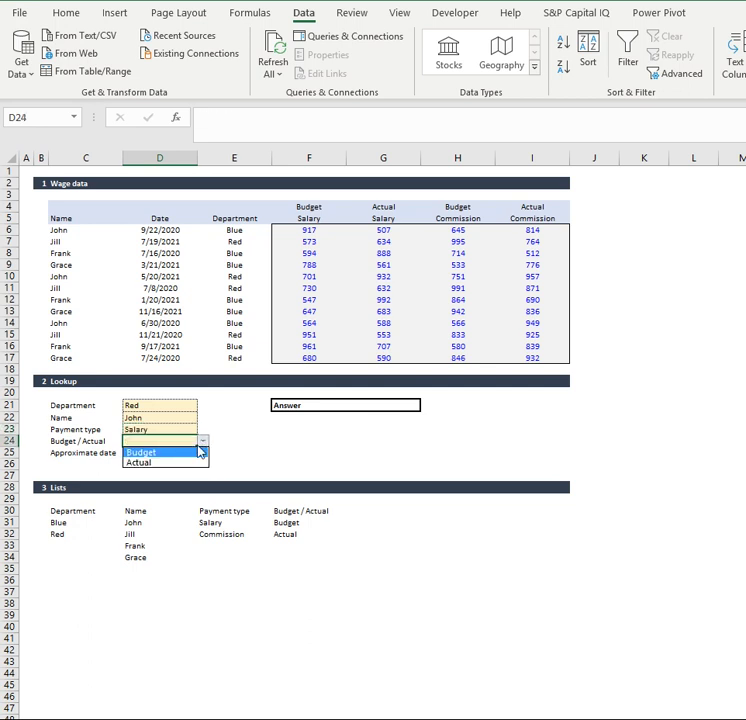
left_click(186, 463)
Step: Enter 7/31/2020 as the Approximate date in D25
left_click(174, 456)
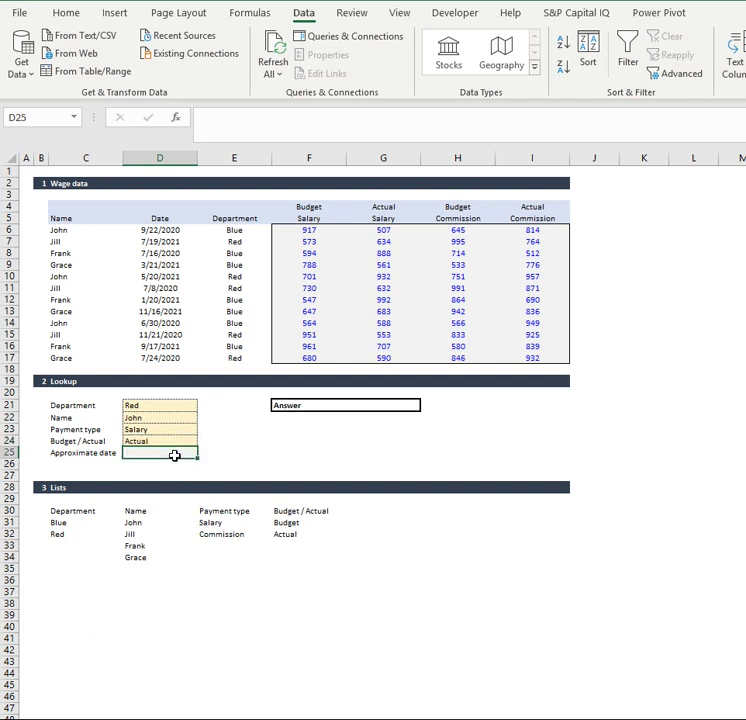
type("7/31/202")
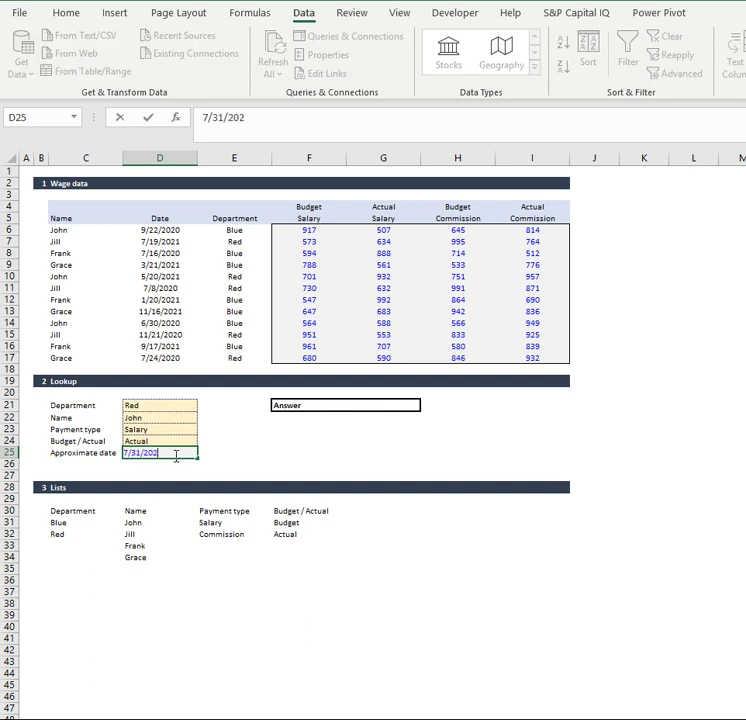
type("0")
key("Return")
left_click(175, 455)
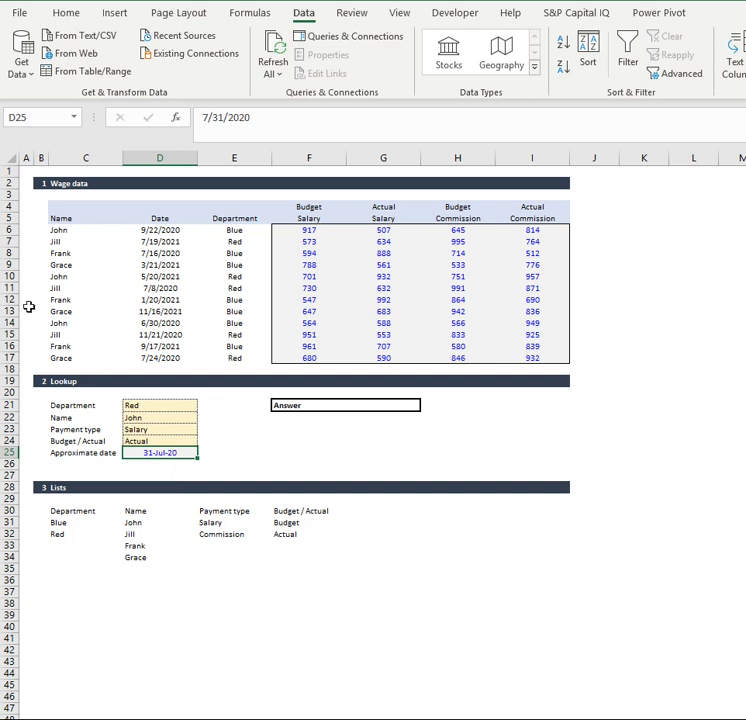
Step: Format the wage data dates D6:D17 as day, abbreviated month and two-digit year, in the style of 22-Sep-20
left_click_drag(167, 231, 165, 276)
left_click_drag(195, 231, 173, 359)
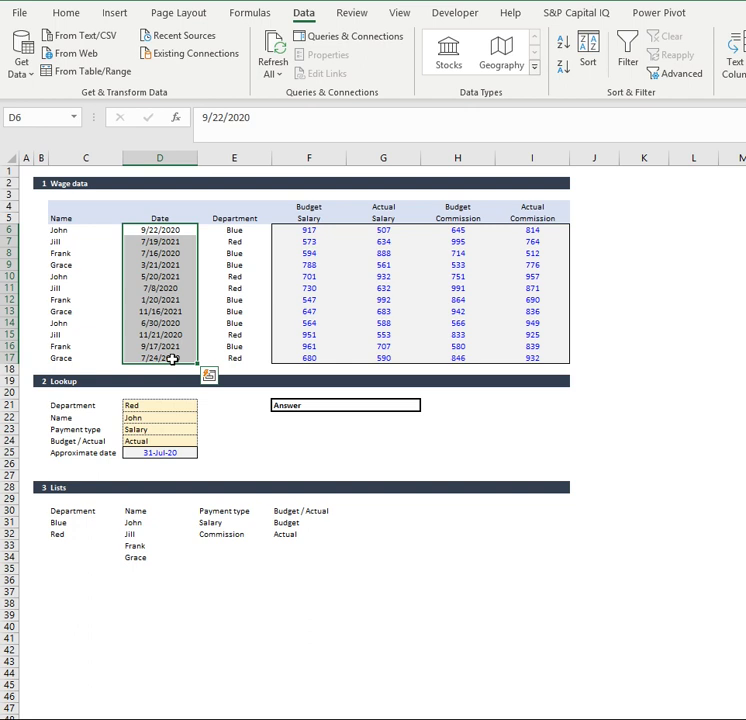
key("ctrl+shift+3")
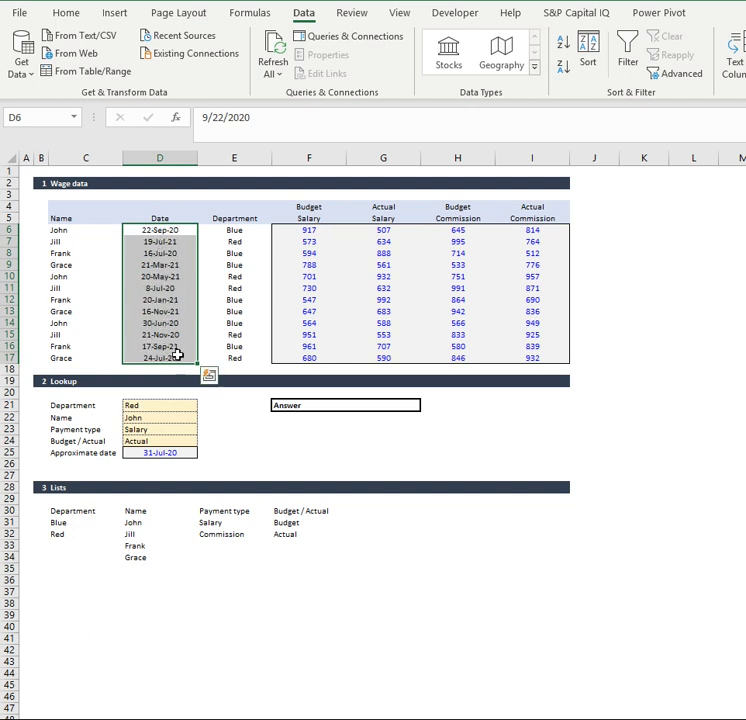
left_click(338, 431)
Step: Review the wage data's name, department and amount ranges against the approximate date criterion in D25
left_click(186, 452)
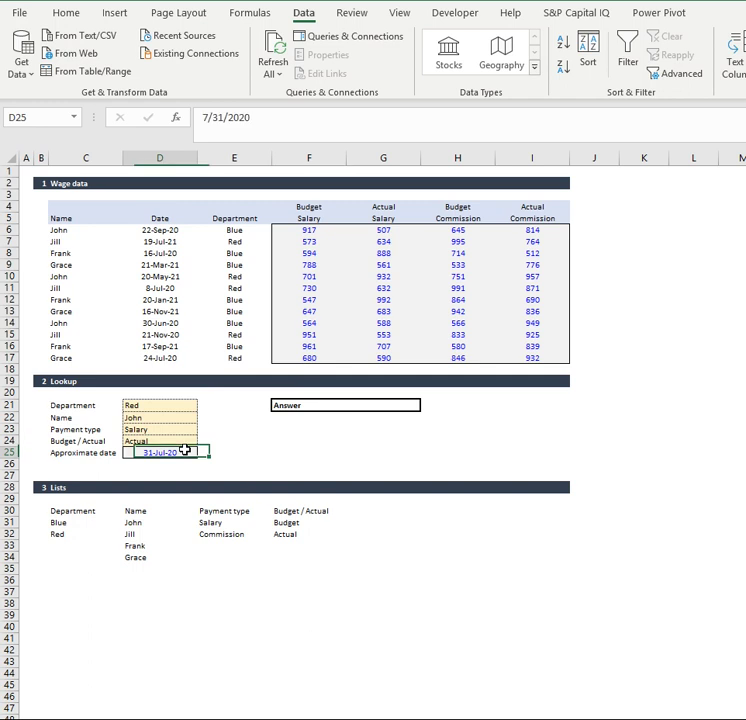
left_click(380, 418)
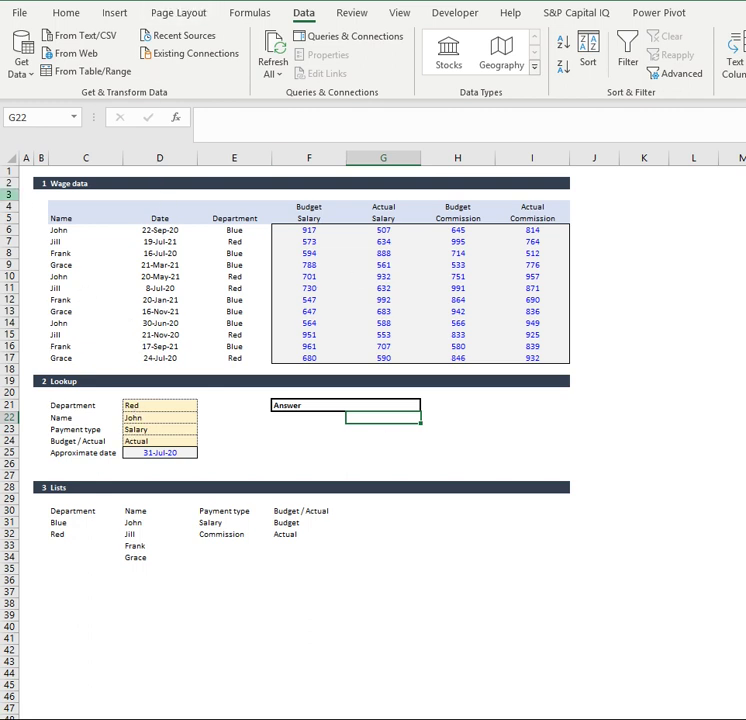
left_click_drag(58, 230, 95, 358)
left_click_drag(234, 230, 341, 361)
left_click_drag(310, 231, 563, 360)
left_click(185, 454)
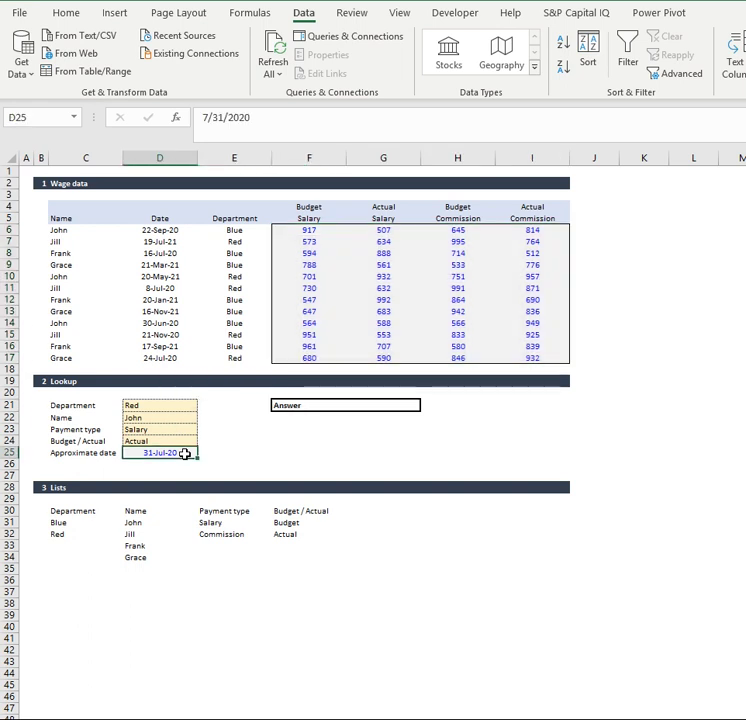
Step: Examine the wage amounts in F6:I17 and the name and department columns against the lookup criteria in D21:D25
left_click(352, 428)
left_click_drag(308, 231, 312, 358)
left_click_drag(300, 232, 550, 358)
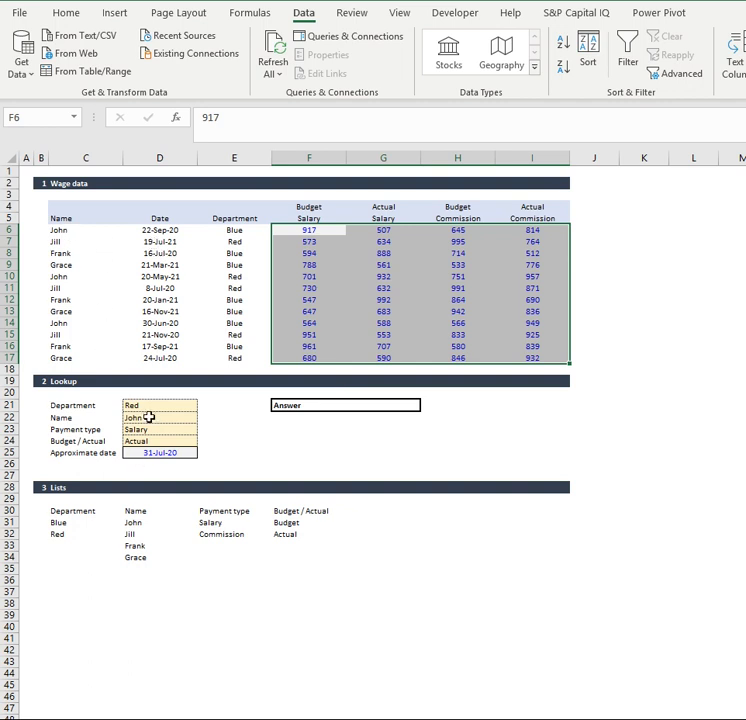
left_click_drag(55, 233, 87, 362)
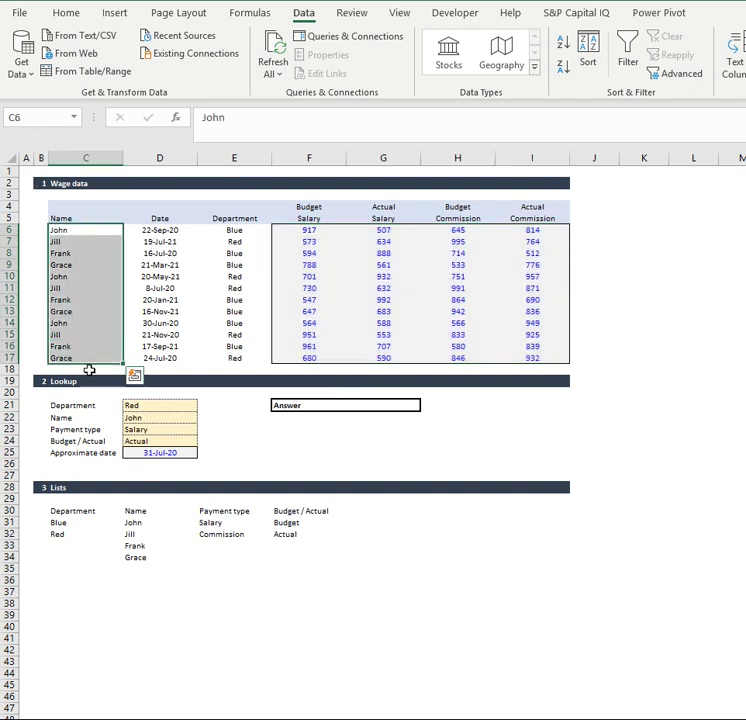
left_click(140, 416)
left_click_drag(97, 225, 87, 358)
left_click_drag(234, 230, 252, 357)
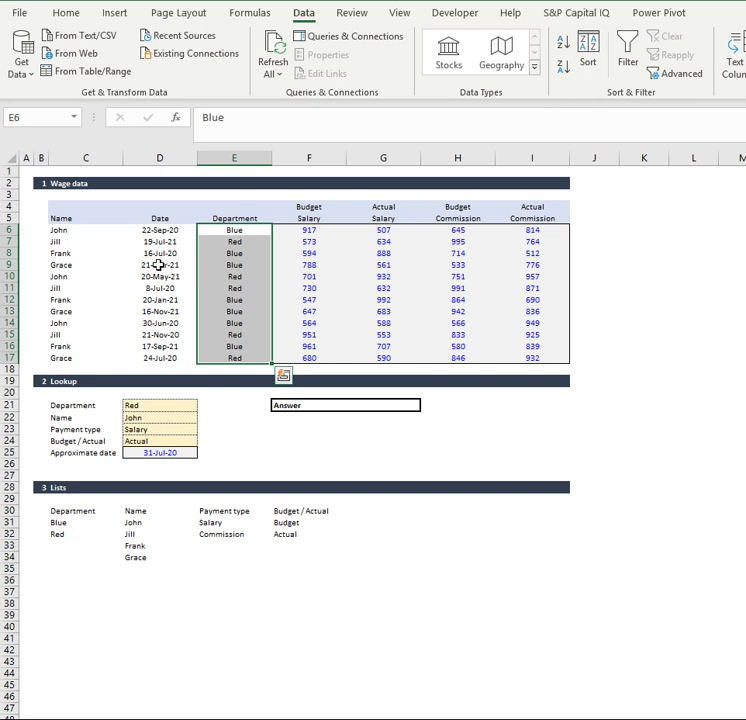
left_click_drag(281, 240, 538, 245)
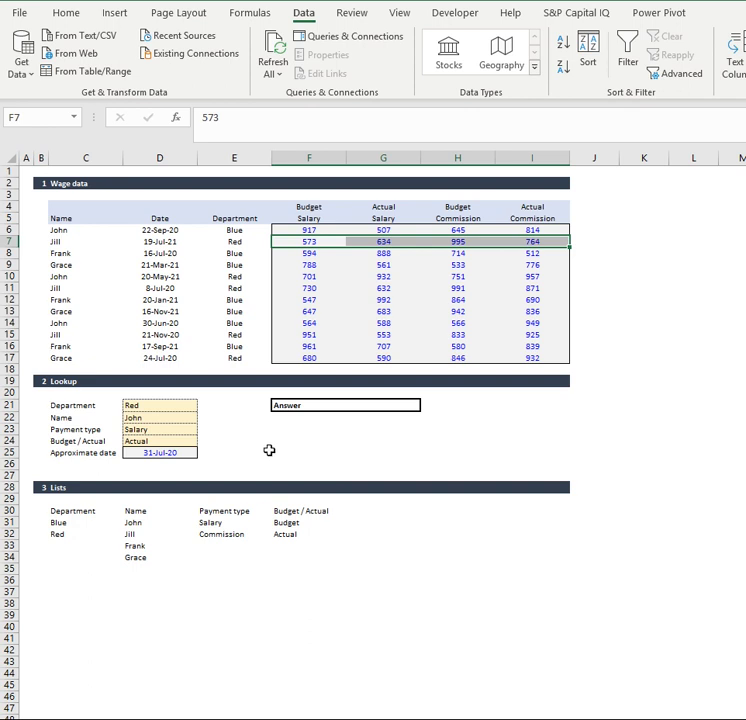
left_click(290, 418)
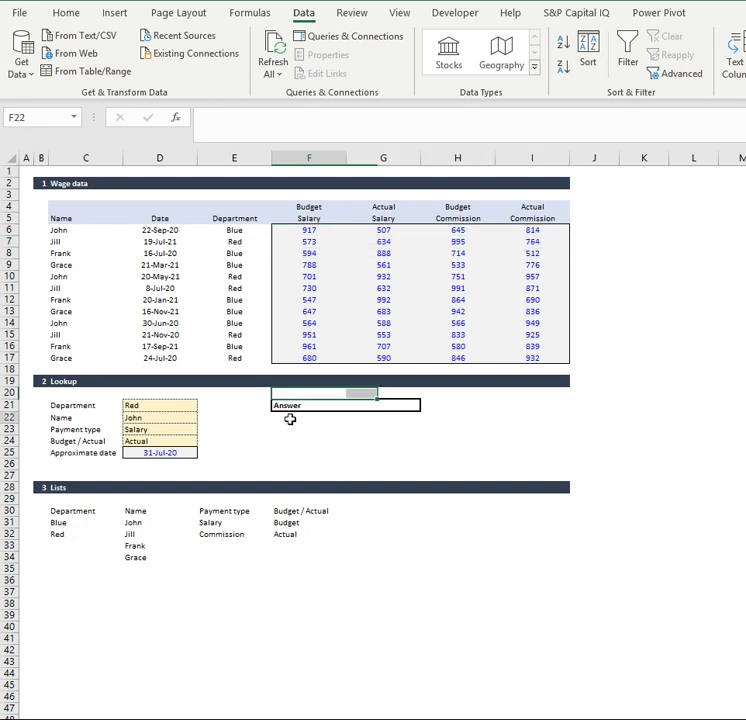
left_click(174, 452)
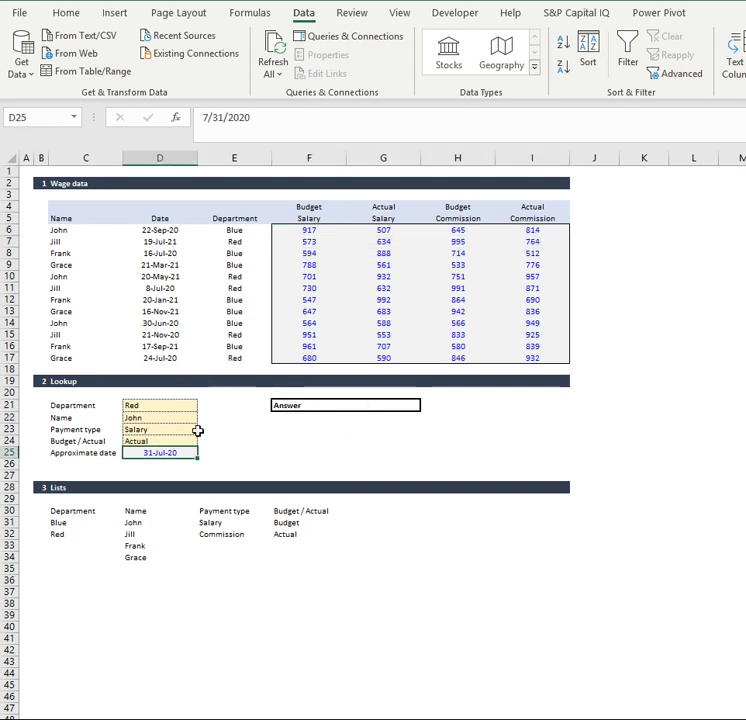
left_click(322, 425)
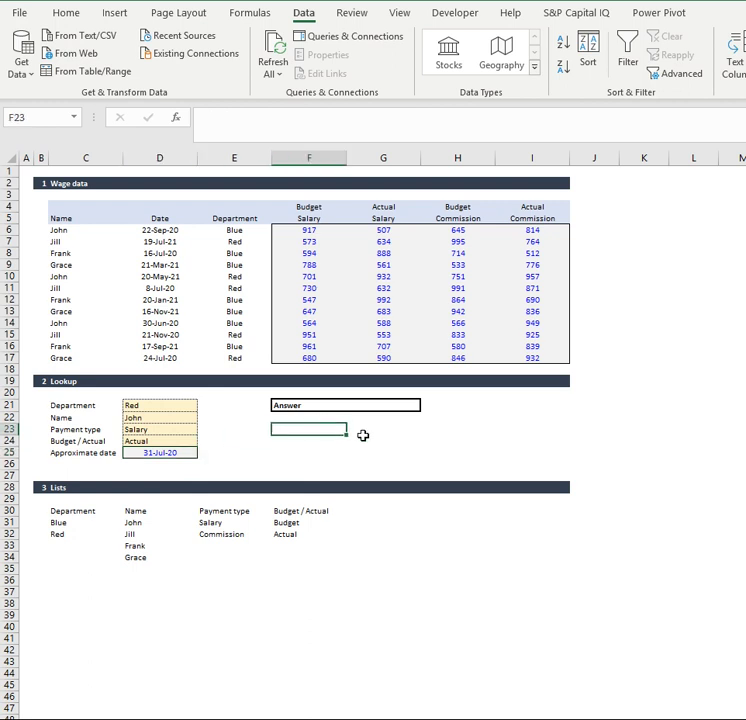
Step: Start a FILTER formula in G22 on the wage amounts F6:I17 with the name condition (C6:C17=D22)
left_click(376, 429)
left_click(369, 419)
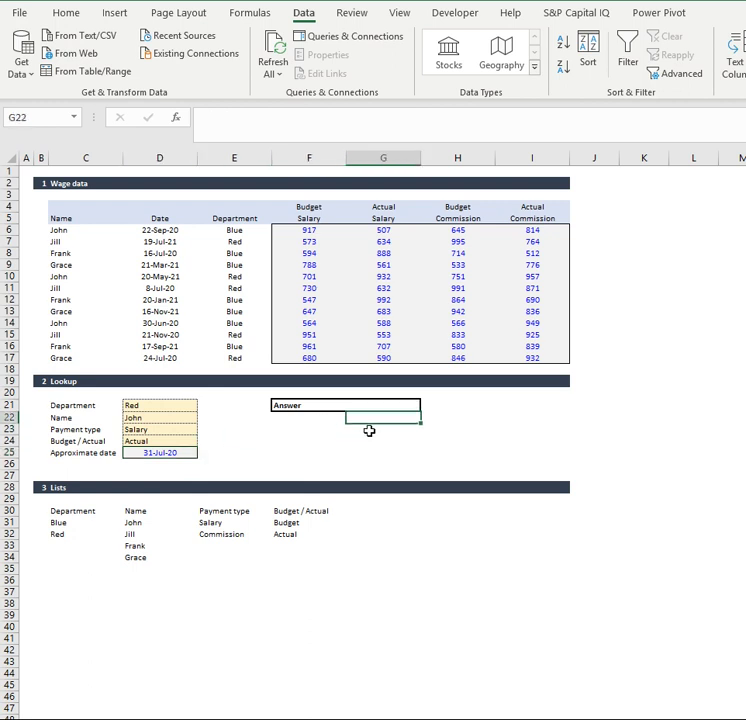
type("+filt")
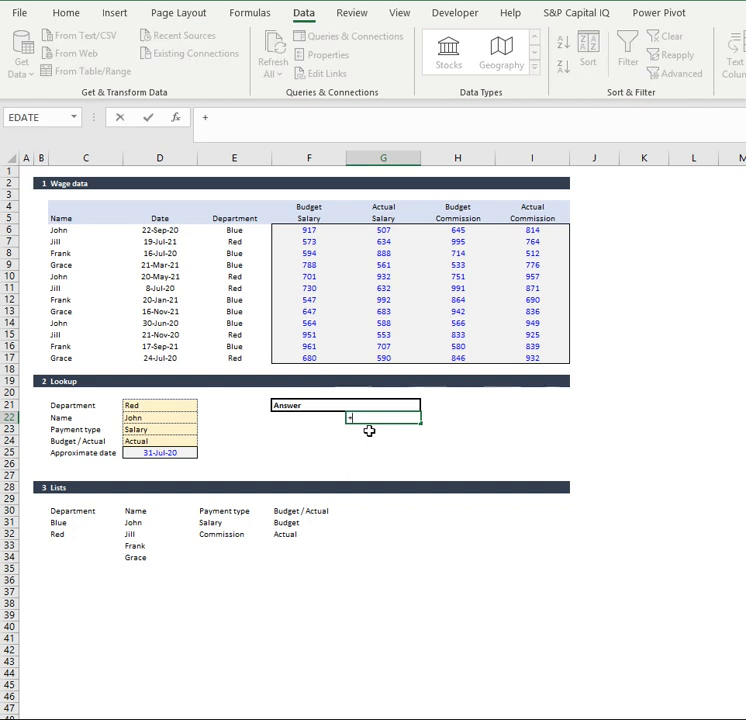
double_click(372, 433)
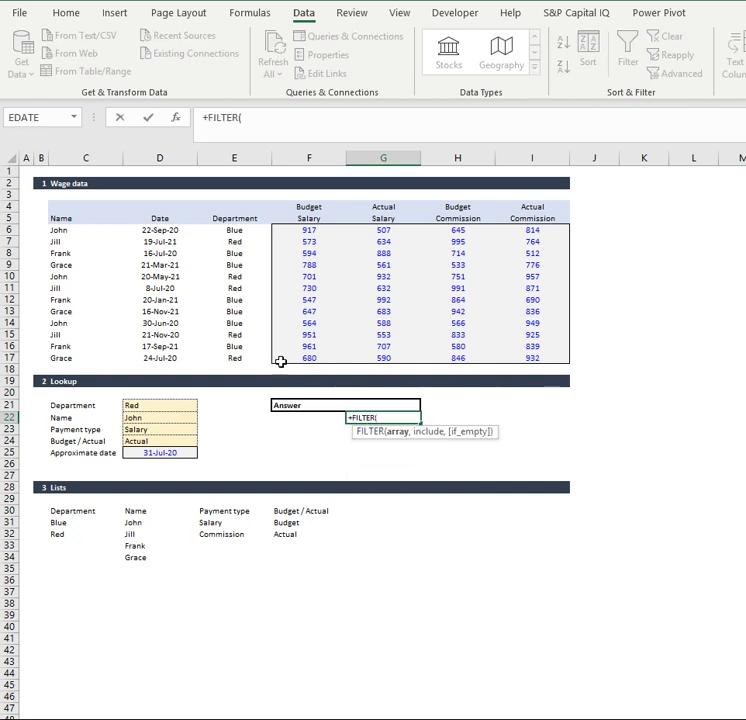
left_click_drag(280, 362, 539, 228)
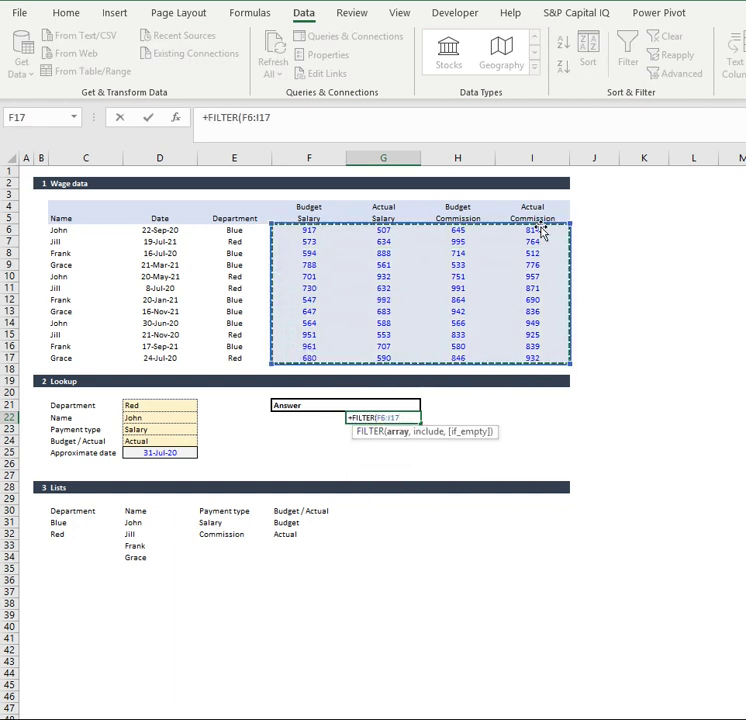
type(",(")
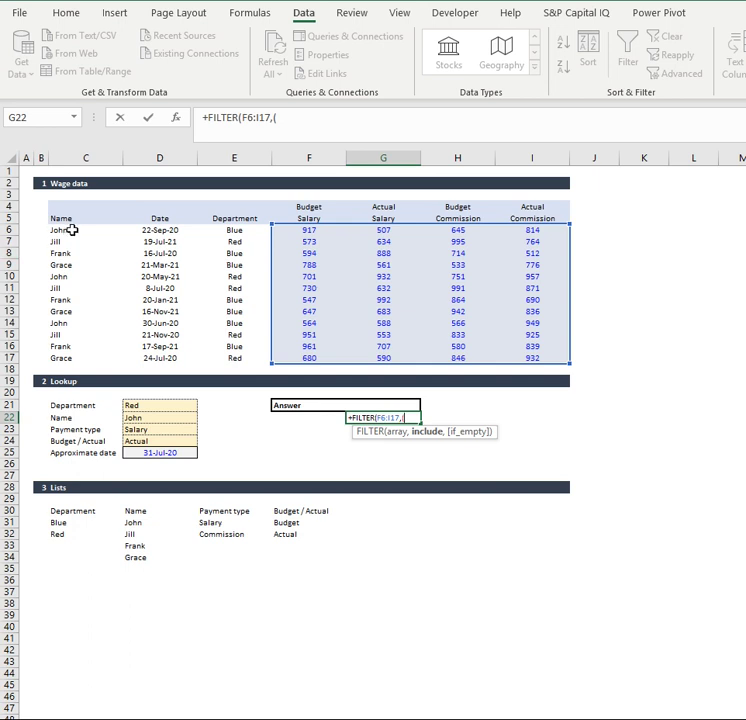
left_click_drag(73, 229, 79, 362)
type("=")
left_click(146, 419)
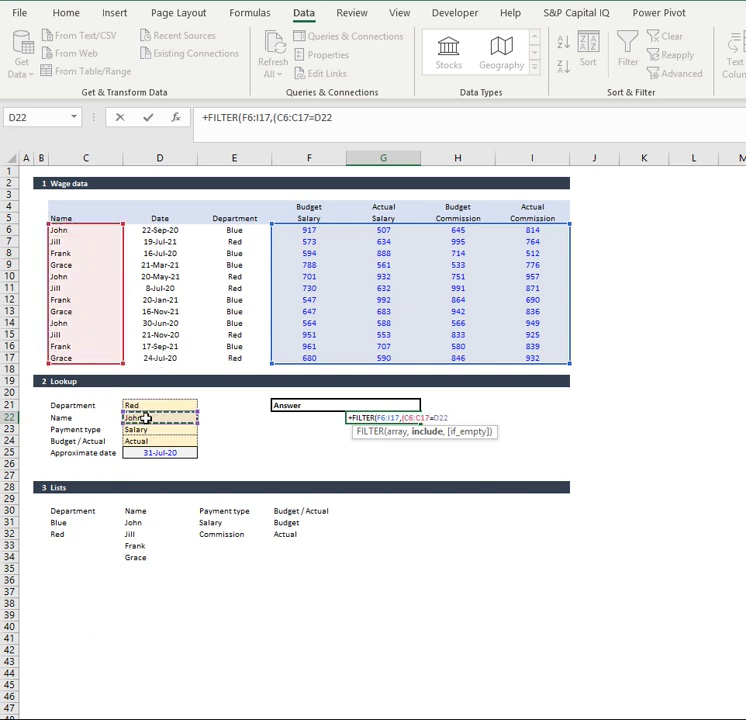
type(")")
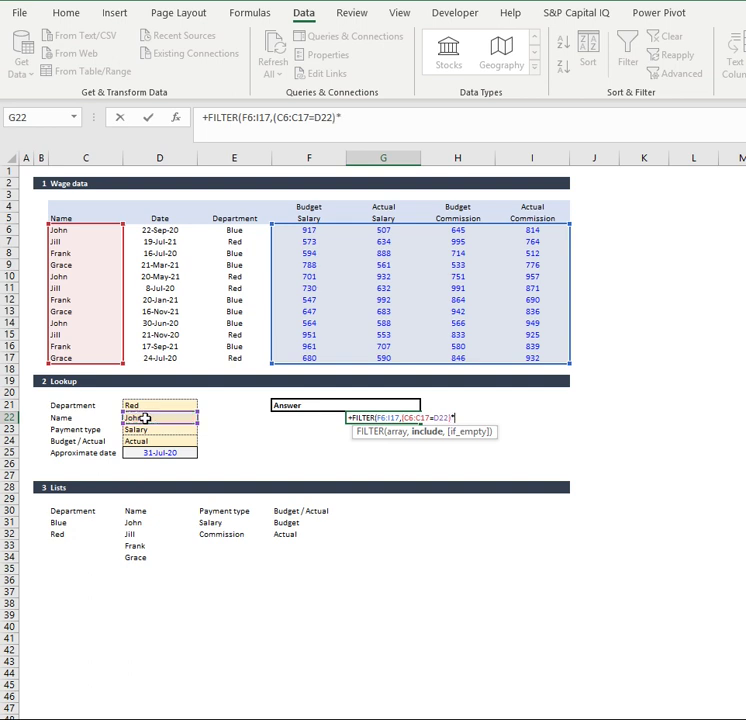
Step: Multiply in the department condition (E6:E17=D21) and complete the FILTER formula in G22
type("*(")
left_click_drag(243, 230, 247, 366)
type("=")
left_click(176, 405)
type(")")
key("Return")
key("Return")
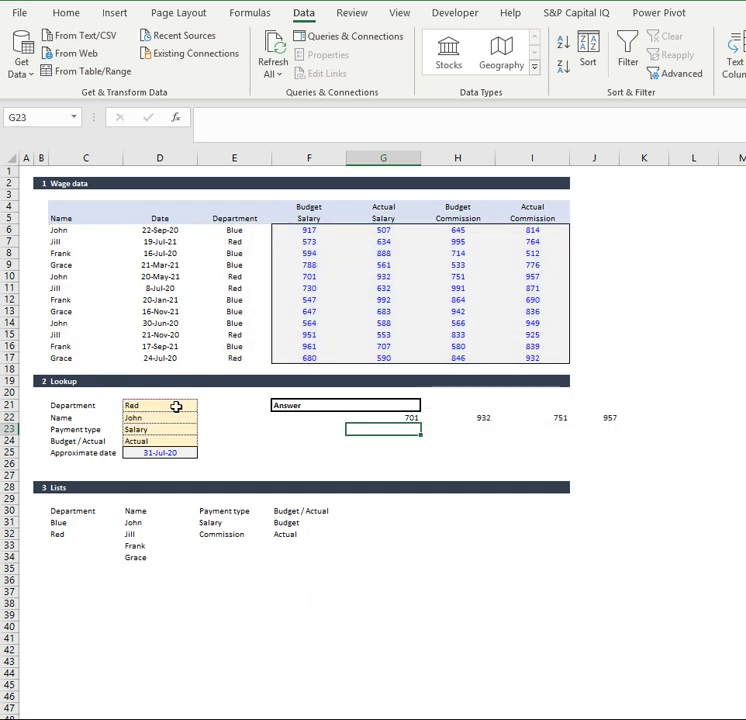
key("Up")
Step: Change the Department in D21 to Blue and check the filtered rows and the formula in G22
left_click(173, 406)
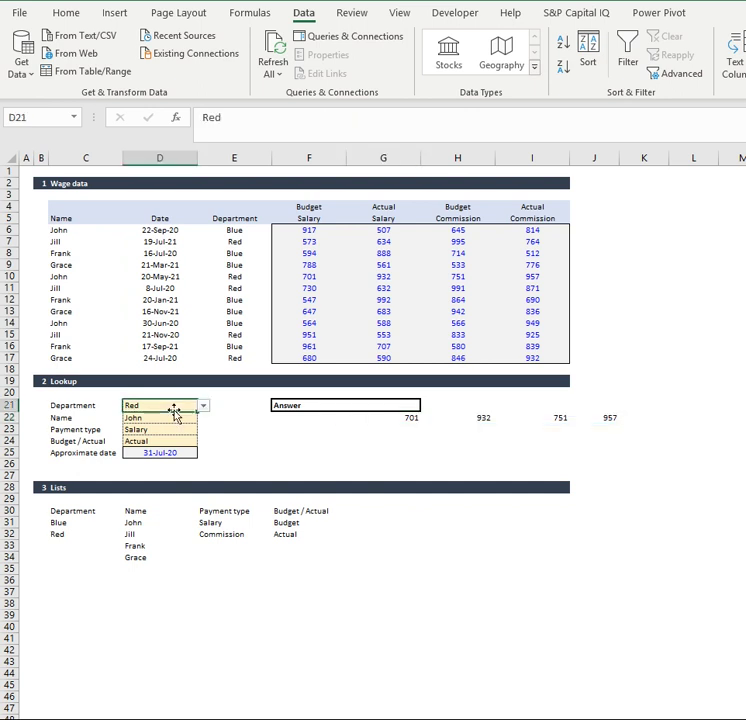
left_click(203, 406)
left_click(198, 418)
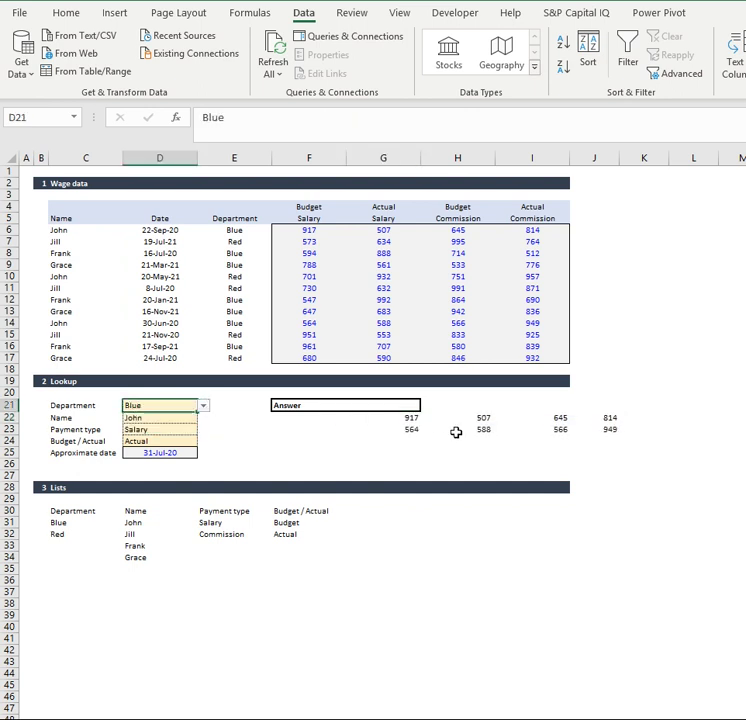
left_click_drag(405, 429, 601, 420)
left_click(390, 445)
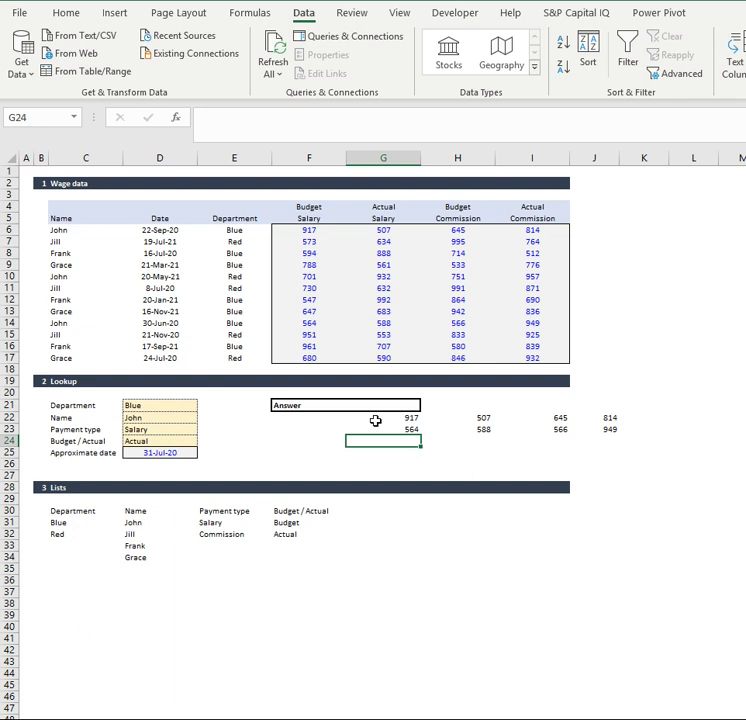
left_click(376, 419)
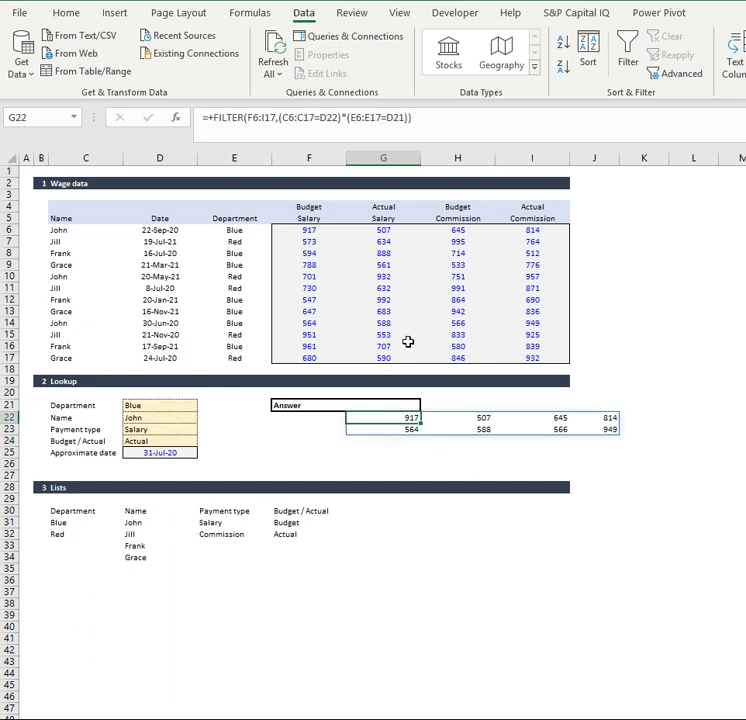
Step: Enter the spill reference =+G22# in G24 to repeat the whole filtered result
left_click(400, 437)
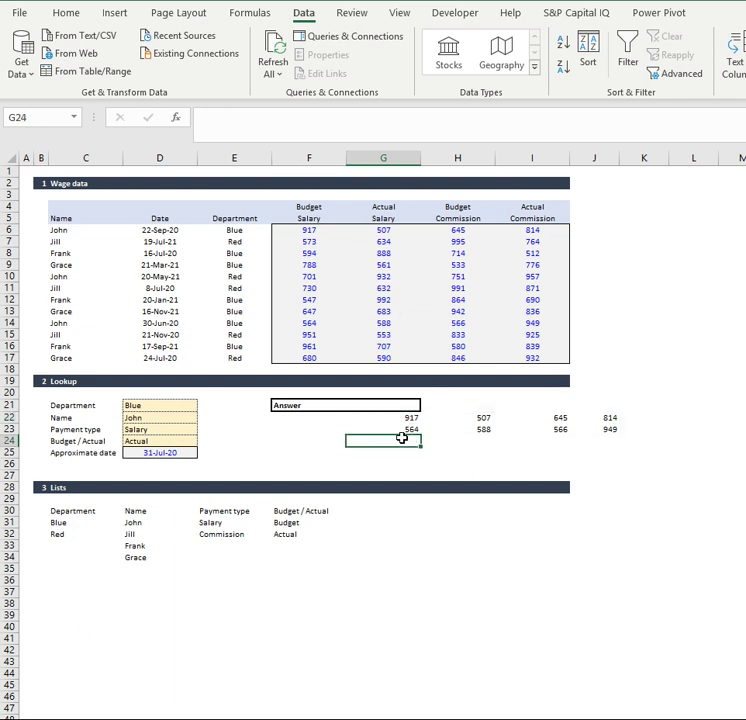
type("+")
key("Up")
key("Up")
key("ctrl+Return")
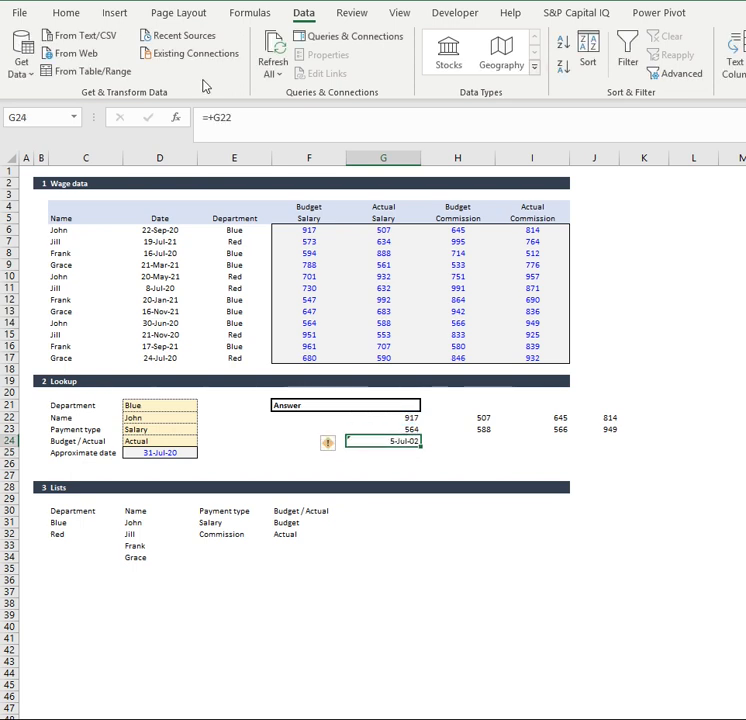
left_click(238, 116)
type("#")
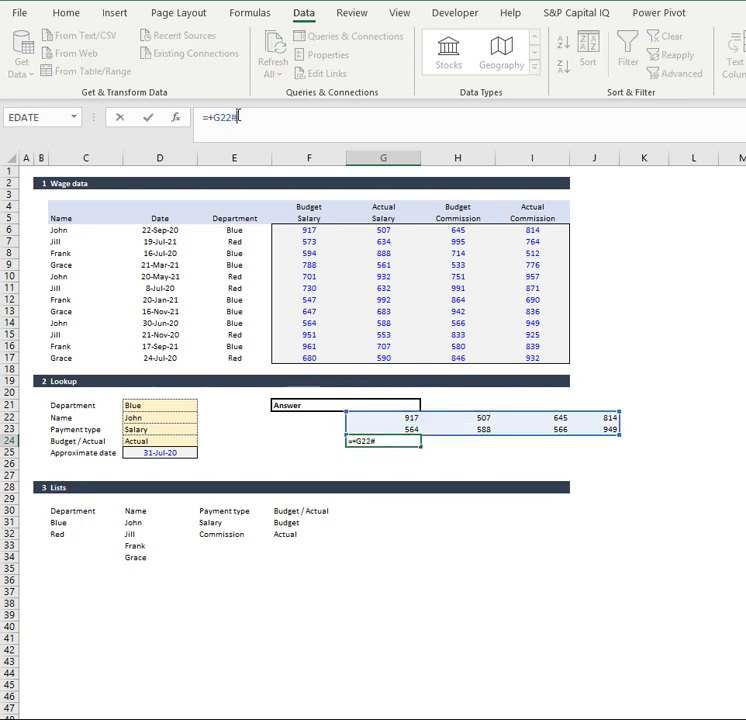
key("Return")
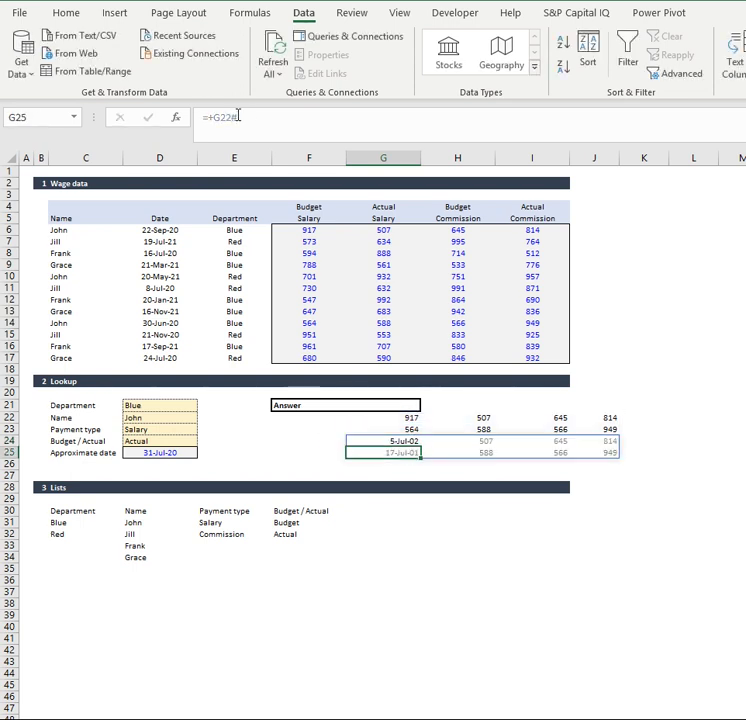
Step: Clear the repeated filter result from G24:J25
key("Up")
key("ctrl+shift+Right")
key("ctrl+shift+Down")
key("Delete")
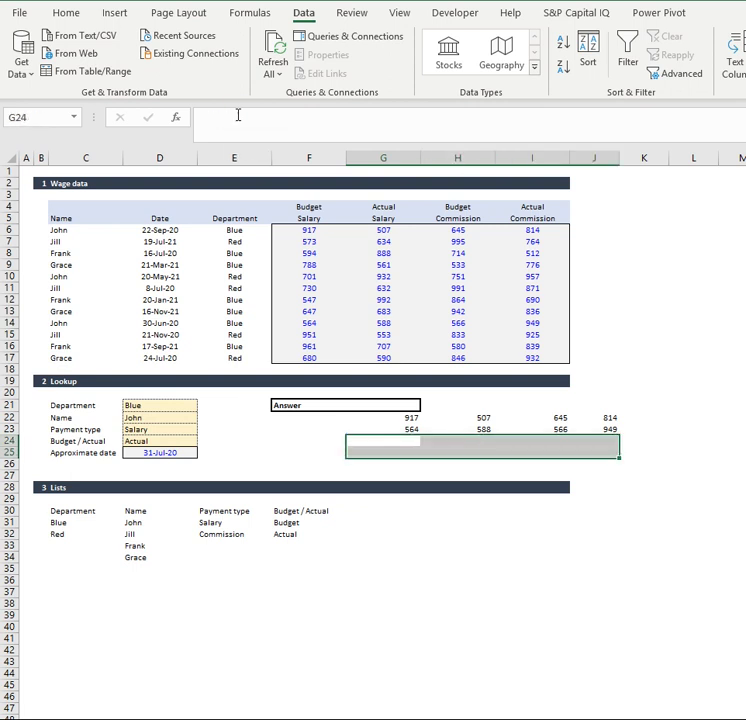
key("Left")
key("Right")
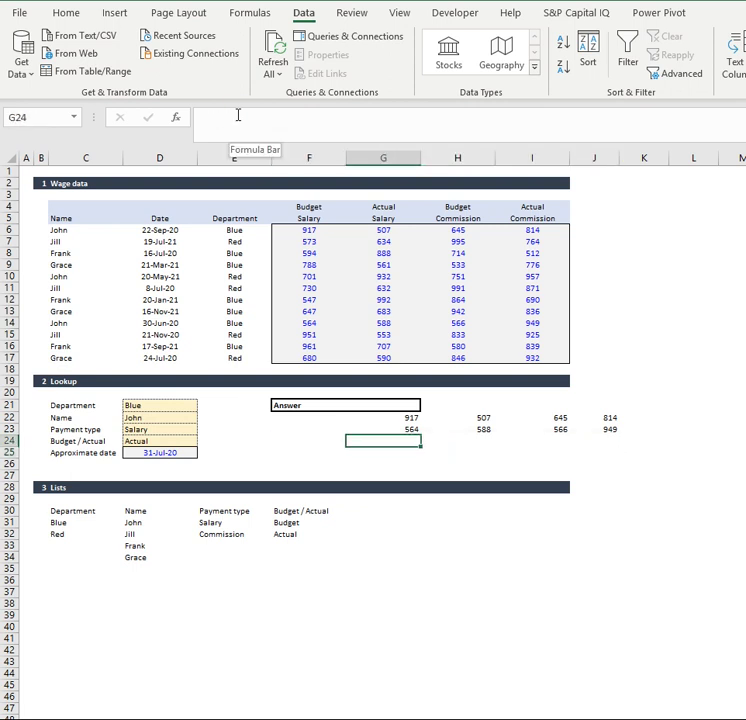